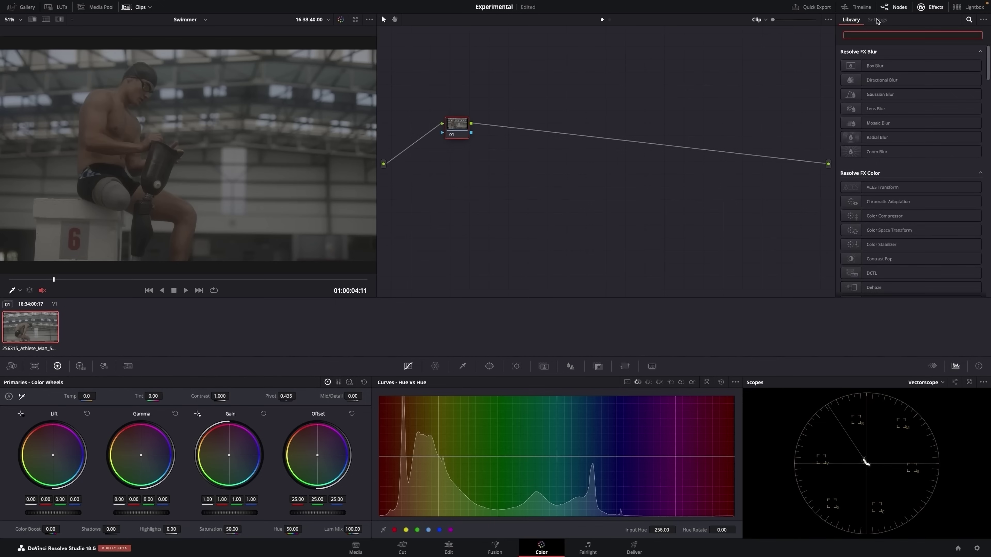
- Apply a Color Space Transform to node 01 with input colour space REDWideGamutRGB and input gamma RED Log3G10
text(color)
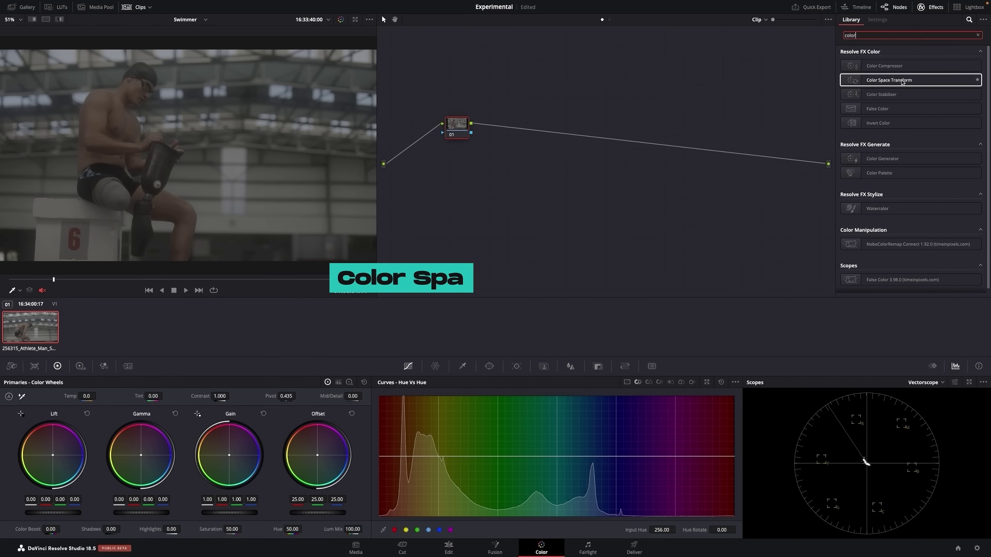
drag(889, 80, 452, 126)
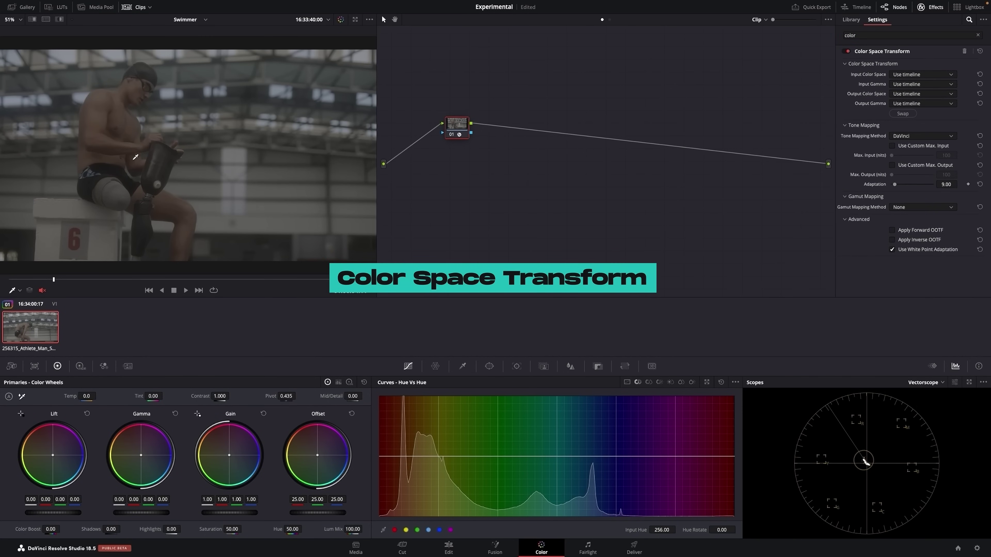
click(922, 74)
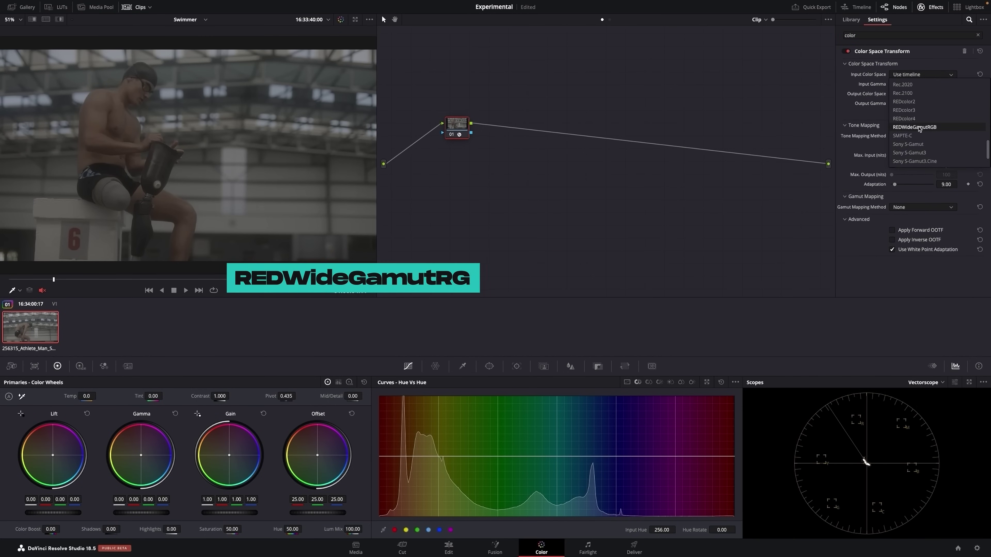
click(911, 131)
click(912, 84)
scroll(921, 133, down, 5)
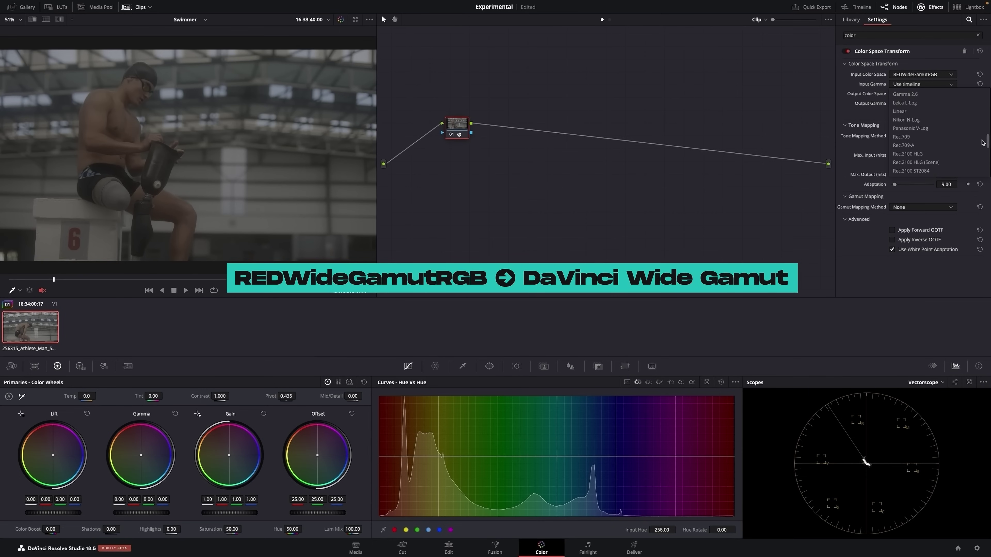
click(909, 137)
- Set node 01's output colour space to DaVinci Wide Gamut and its output gamma to DaVinci Intermediate
click(922, 94)
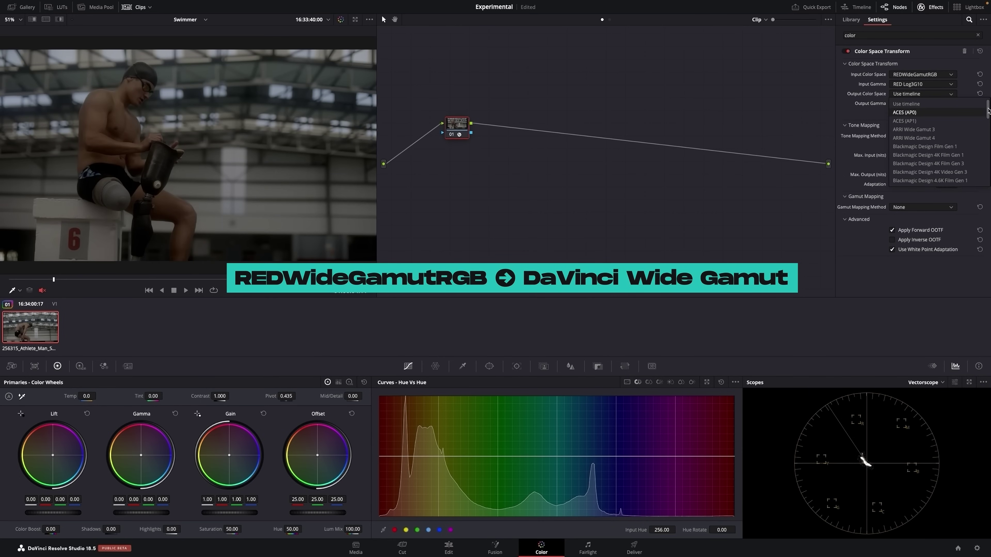
scroll(987, 112, down, 5)
click(921, 103)
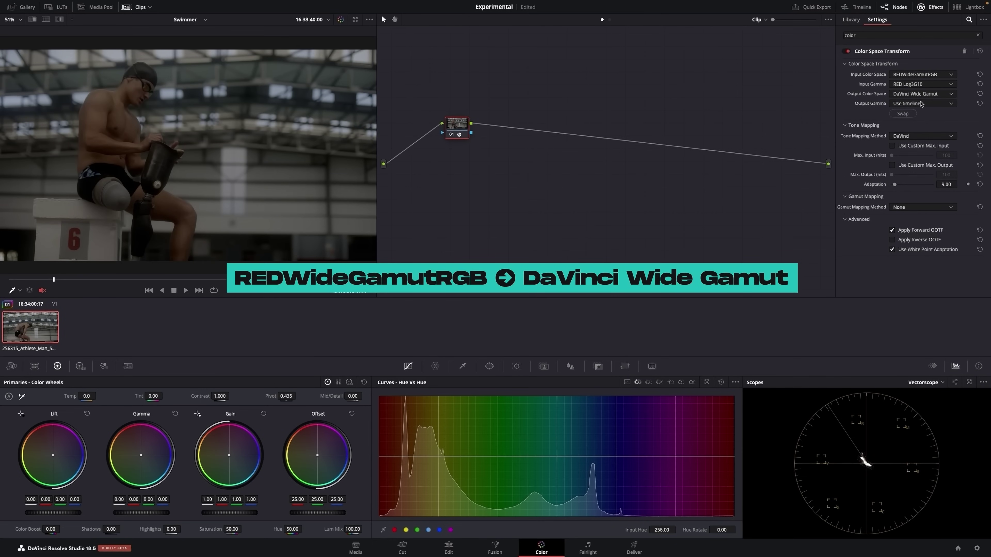
click(920, 103)
click(938, 148)
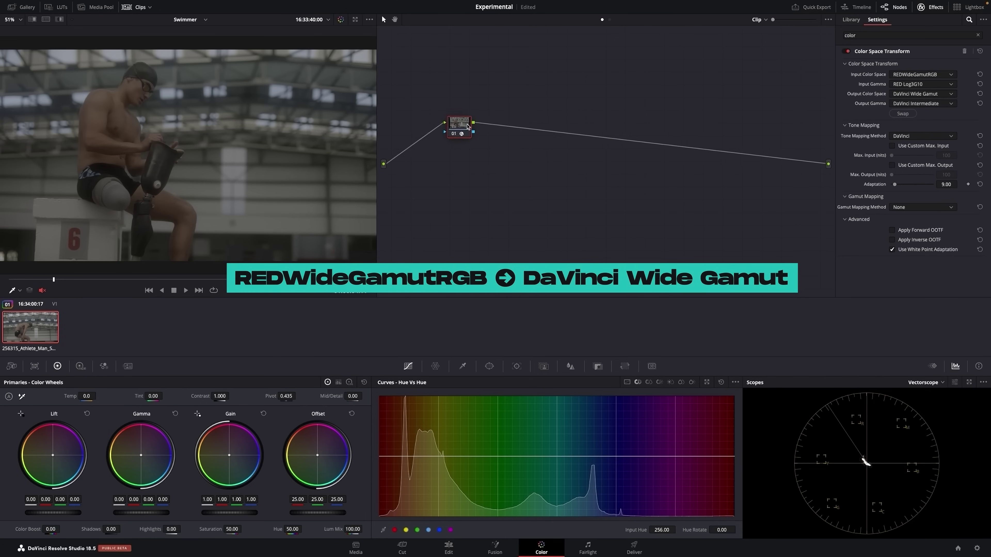
- Add a serial node after node 01, place it near the graph's output, and apply a Color Space Transform to it
drag(454, 124, 473, 121)
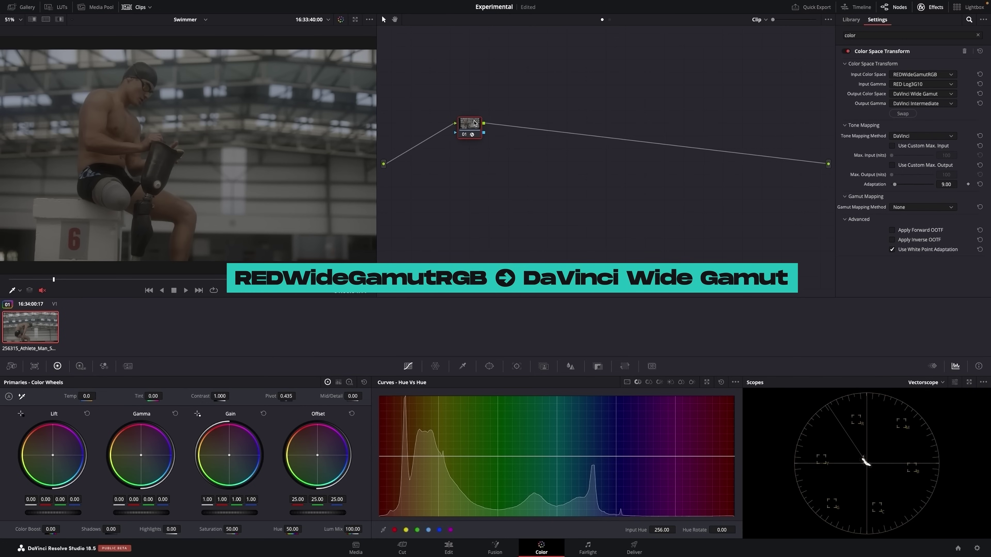
right_click(470, 133)
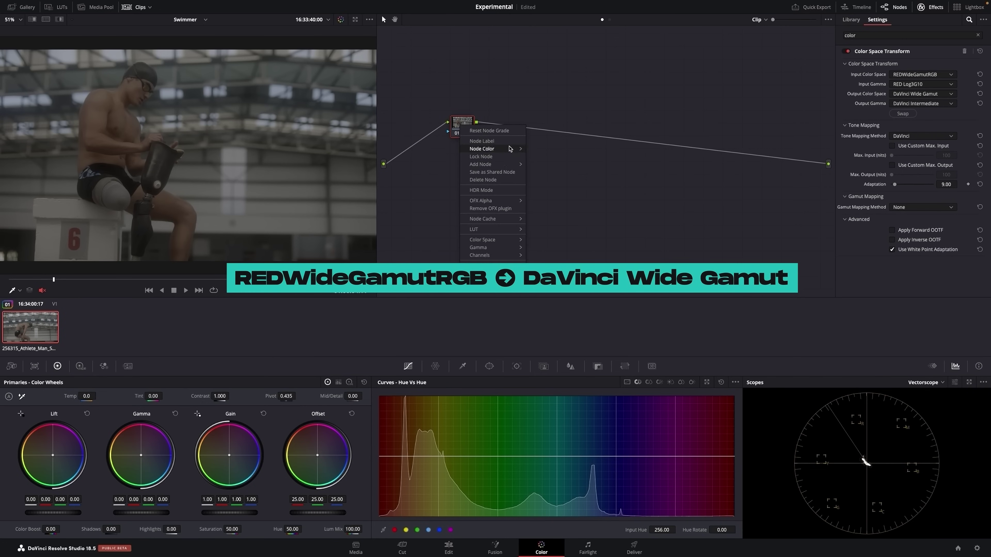
mouse_move(502, 163)
click(546, 166)
drag(508, 134, 718, 145)
drag(907, 80, 716, 140)
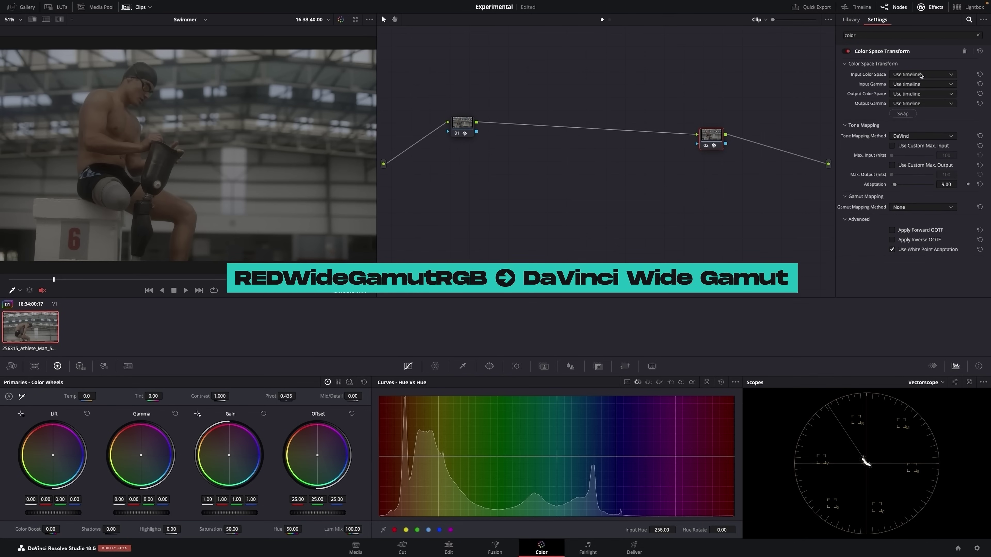
- Set node 02's input colour space to DaVinci Wide Gamut and its input gamma to DaVinci Intermediate
click(920, 75)
click(913, 94)
click(936, 83)
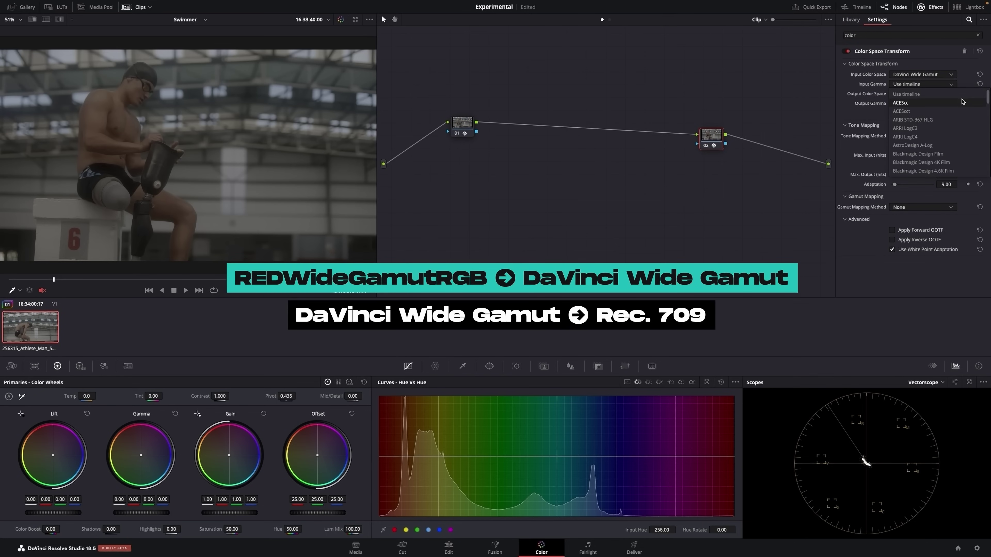
drag(986, 96, 987, 124)
click(904, 107)
- Set node 02's output colour space to Rec.709 and its output gamma to Gamma 2.4
click(911, 95)
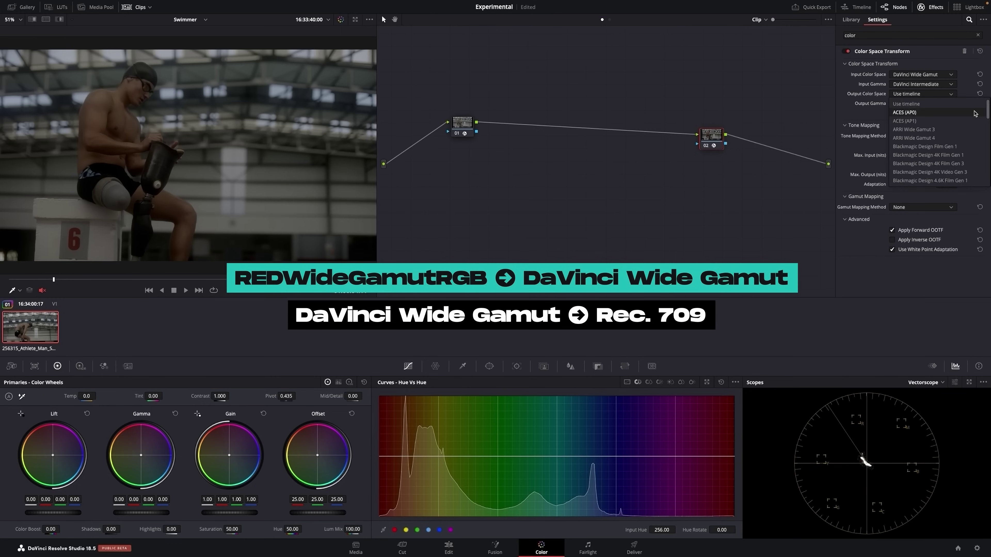
scroll(974, 113, down, 10)
click(913, 147)
click(920, 103)
scroll(979, 136, down, 5)
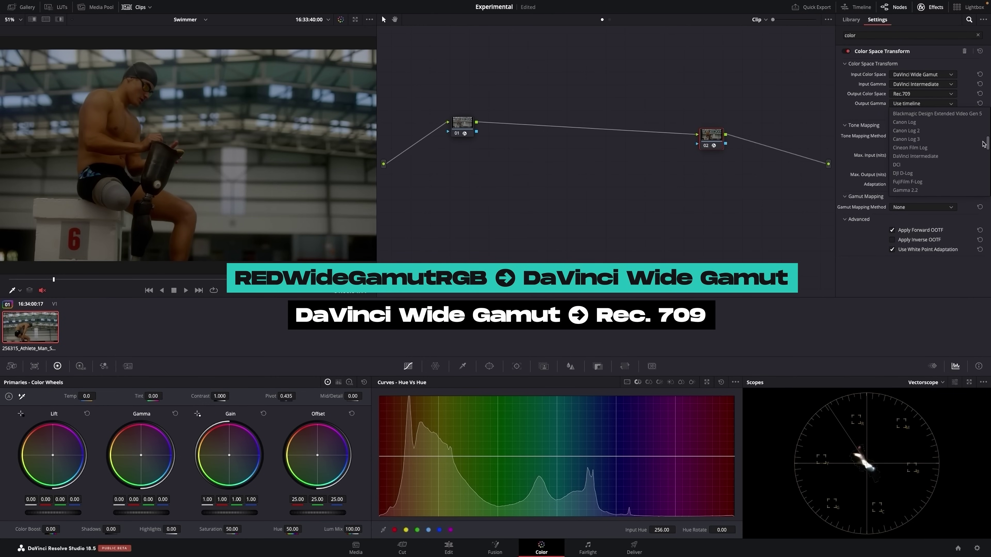
scroll(956, 153, down, 2)
click(910, 165)
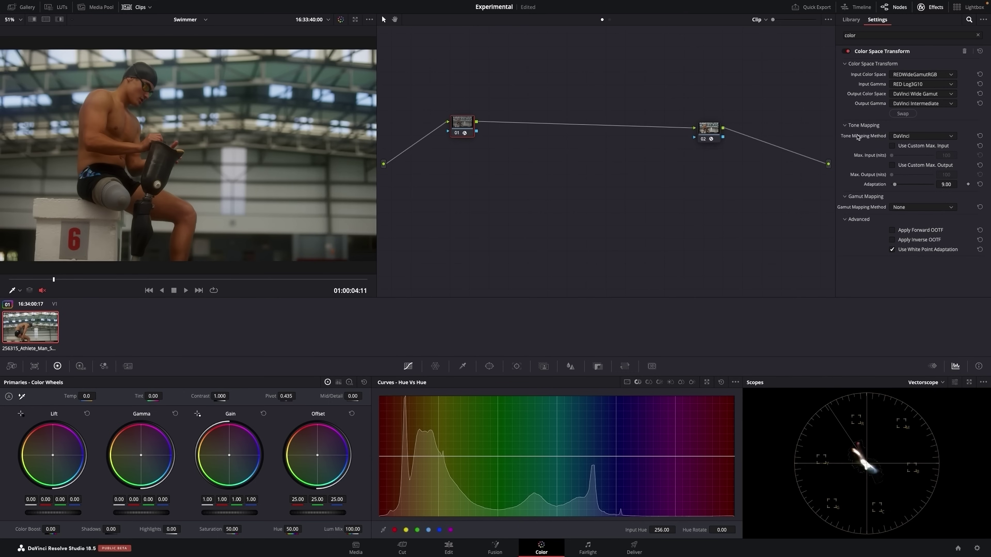
- Set the tone mapping method on node 01's Color Space Transform to None and check node 02's tone mapping method
click(918, 140)
click(914, 148)
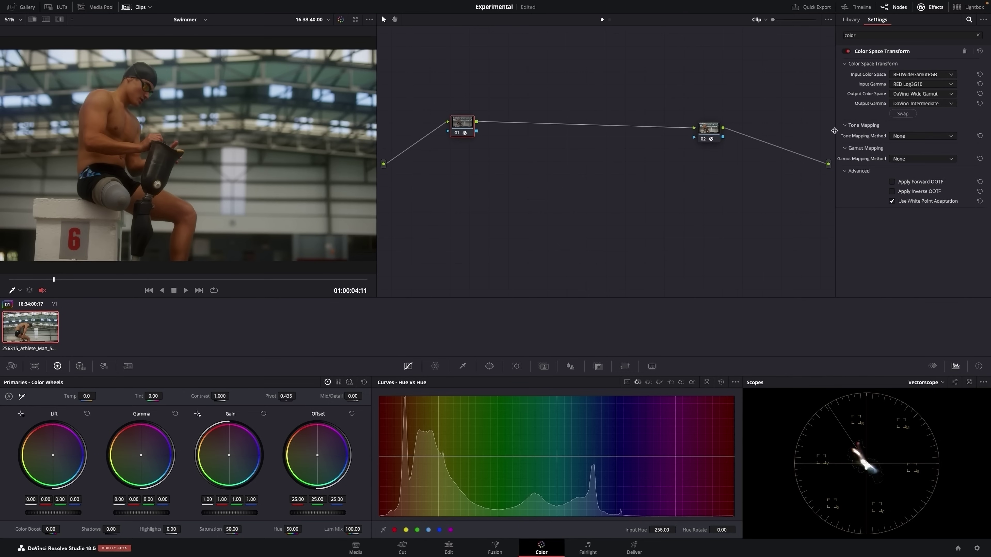
click(718, 131)
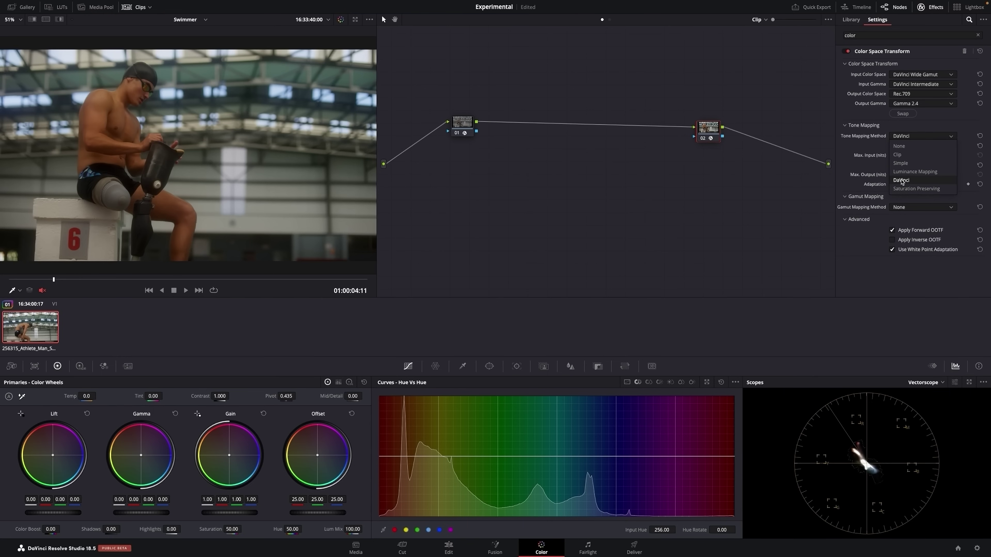
- Switch the scopes to Parade and scrub through the clip to 01:00:13:18
click(930, 384)
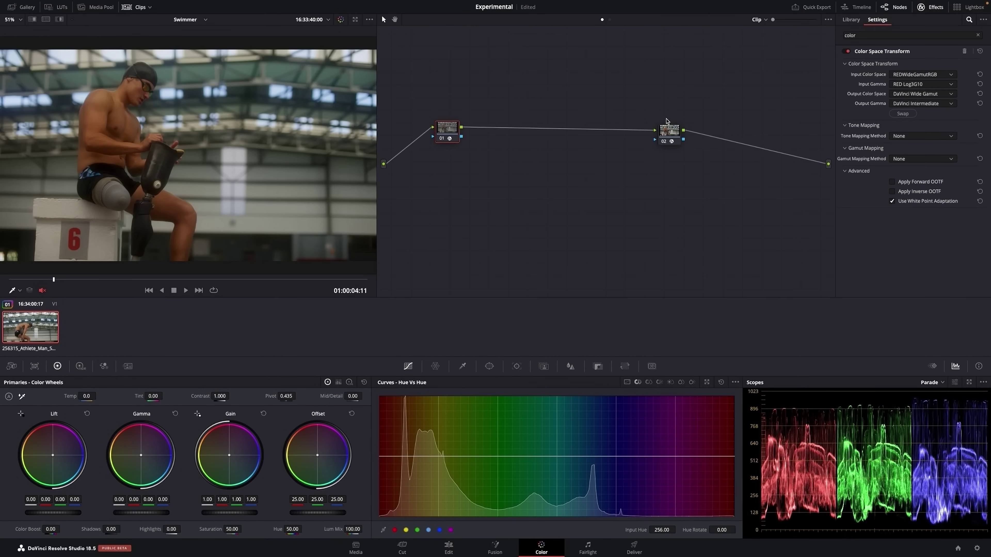
click(670, 129)
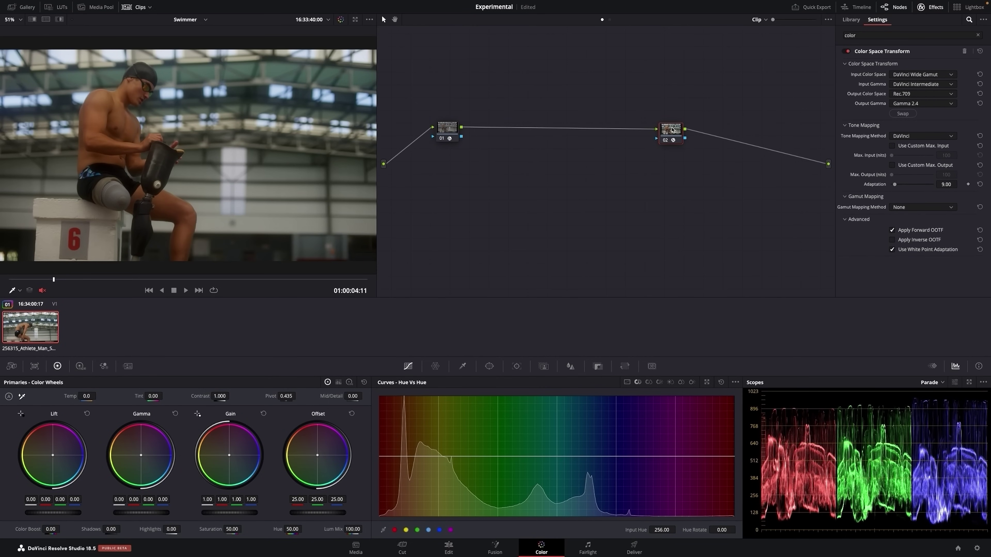
drag(62, 281, 297, 263)
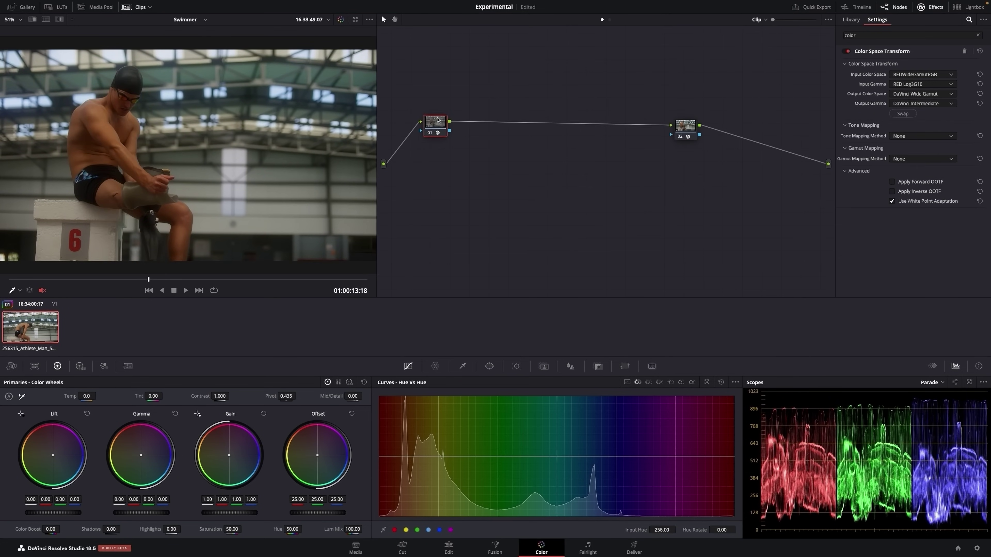
- Add three serial nodes after node 01 and spread the chain out between the two Color Space Transform nodes
right_click(434, 131)
mouse_move(485, 168)
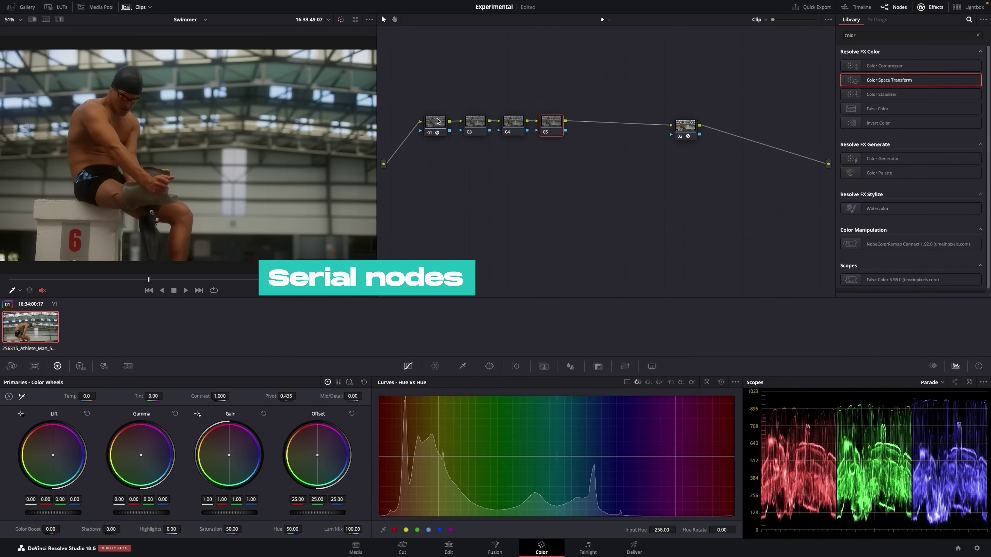
drag(435, 121, 413, 111)
drag(475, 121, 507, 126)
- Add two more serial nodes after node 05 and place the last one higher in the graph
click(558, 124)
key(alt+s)
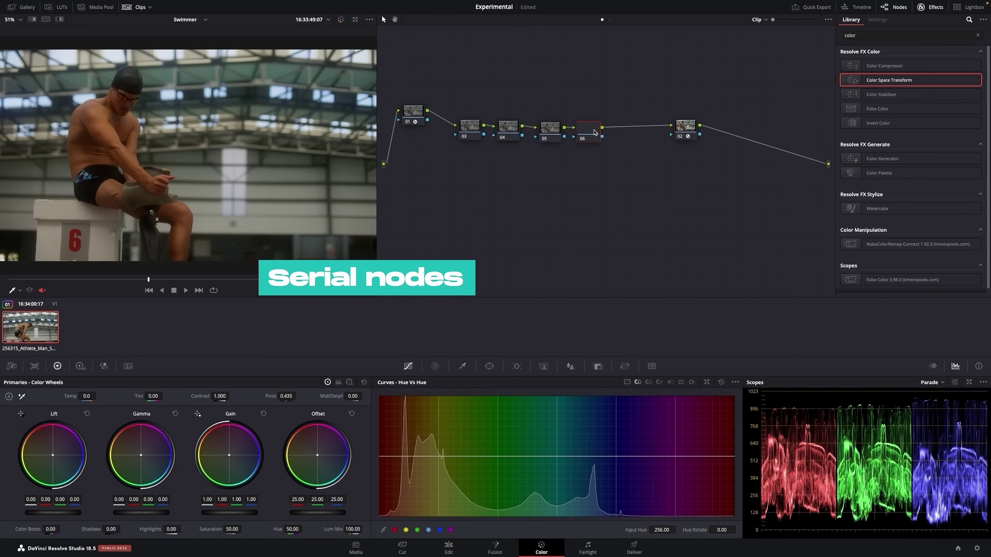
key(alt+s)
drag(624, 134, 623, 110)
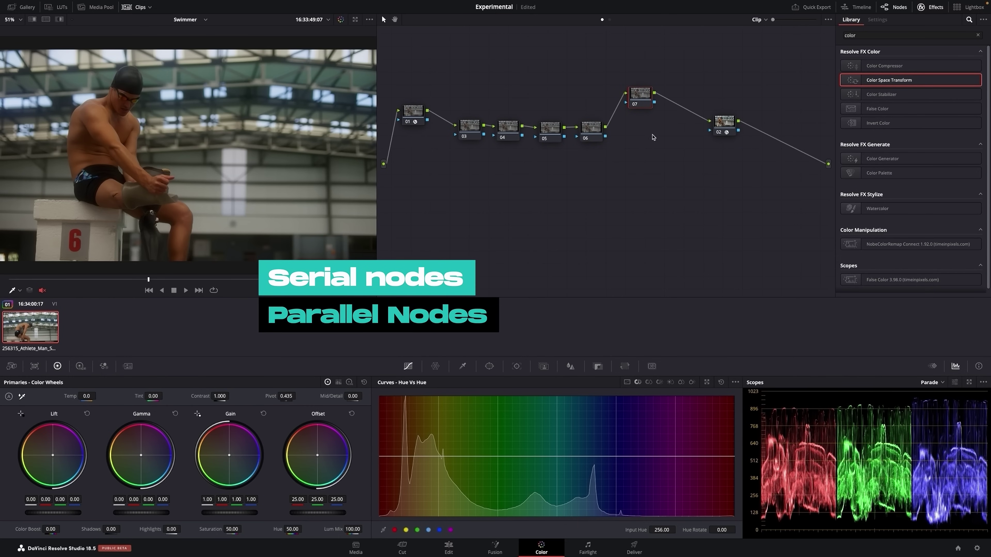
- Add three parallel nodes alongside node 07
key(alt+p)
key(alt+p)
key(alt+p)
click(638, 153)
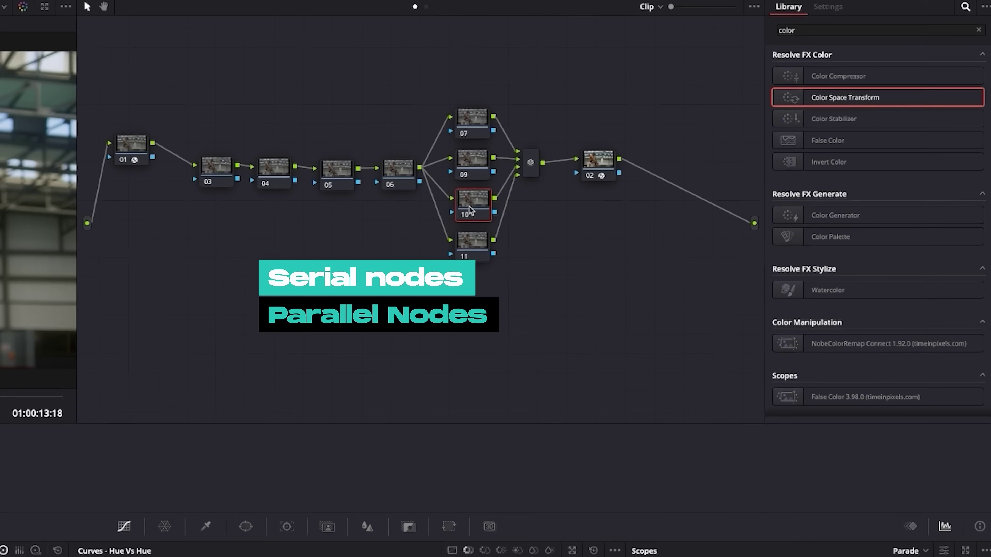
right_click(470, 210)
mouse_move(541, 265)
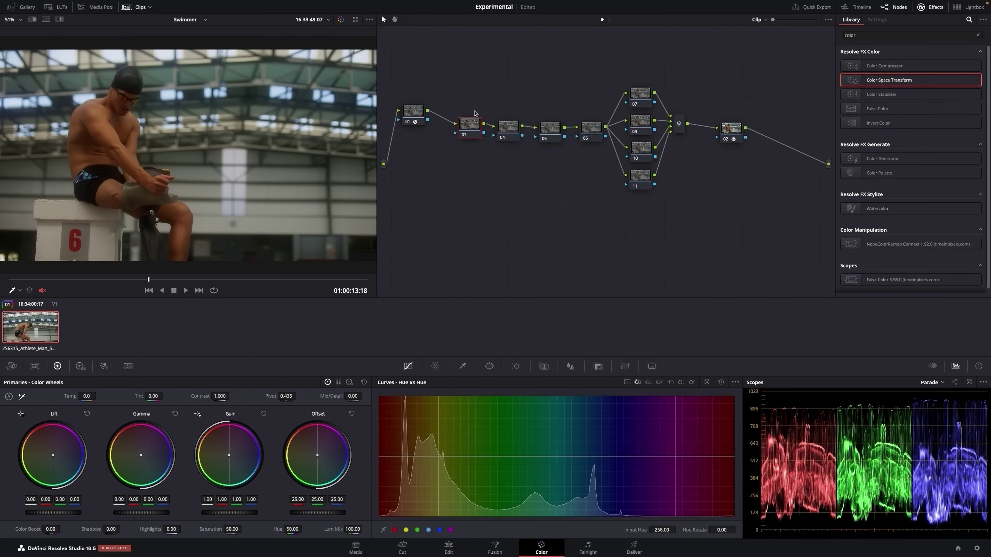
- Label the four serial nodes 03 to 06 as Exp, Bal, Contrast and Sat
right_click(467, 126)
click(492, 143)
text(Exp)
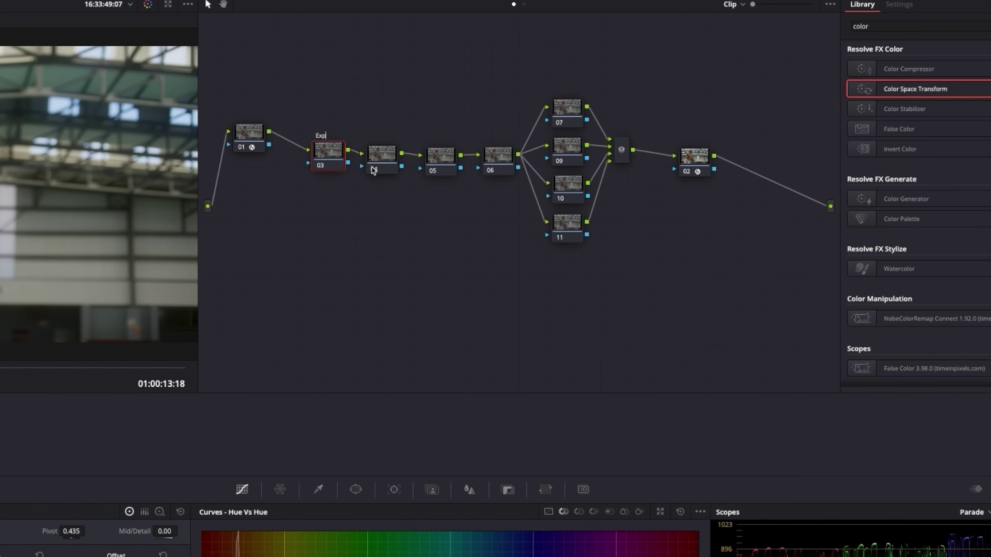
click(373, 171)
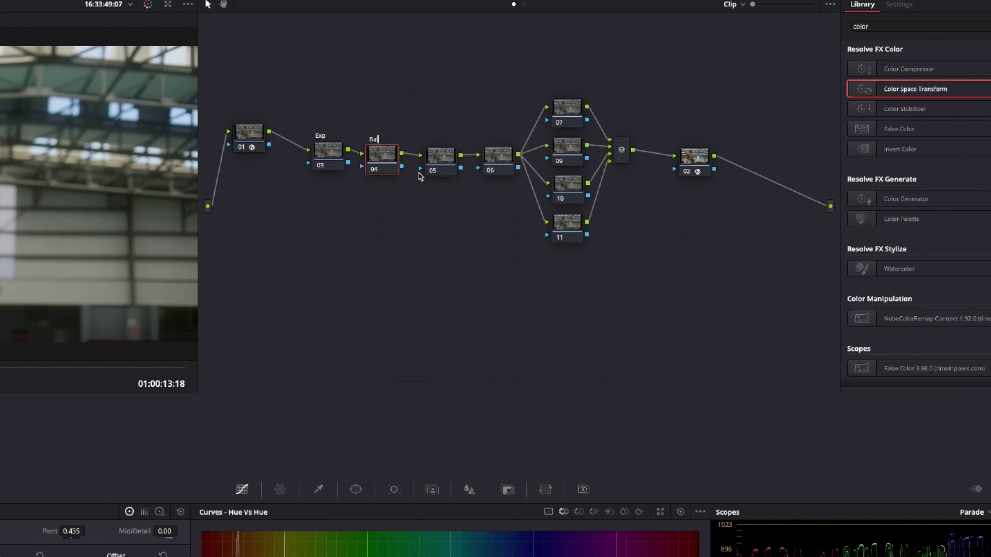
click(441, 169)
text(Contrast)
key(Tab)
text(Sa)
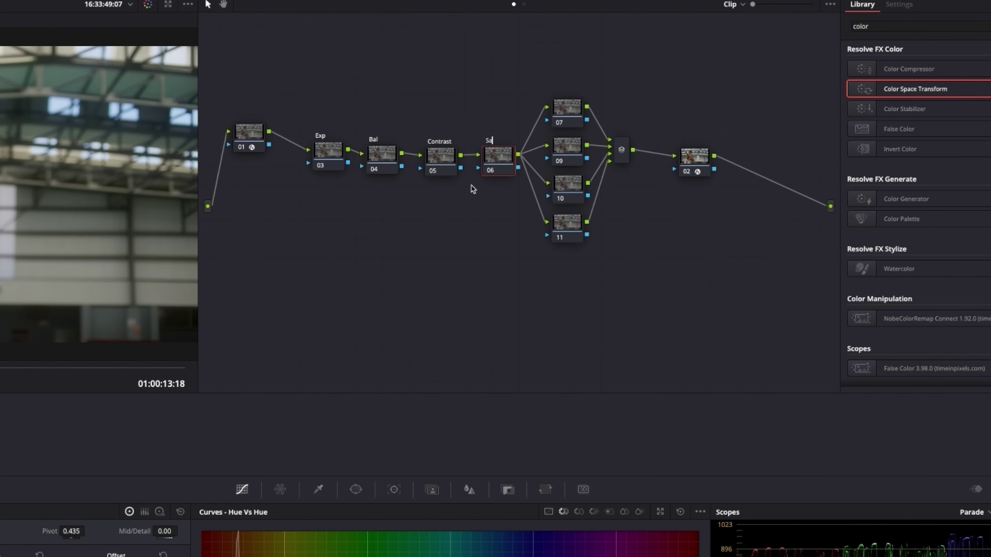
key(Return)
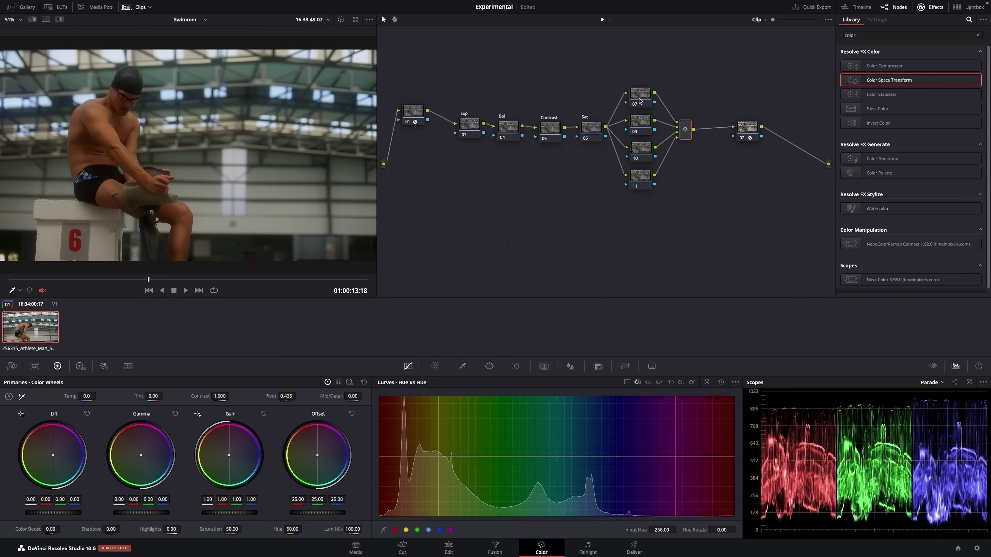
- Space the four parallel nodes 07, 09, 10 and 11 farther apart vertically
drag(639, 101, 643, 84)
drag(639, 127, 645, 117)
drag(639, 154, 640, 147)
drag(638, 182, 630, 206)
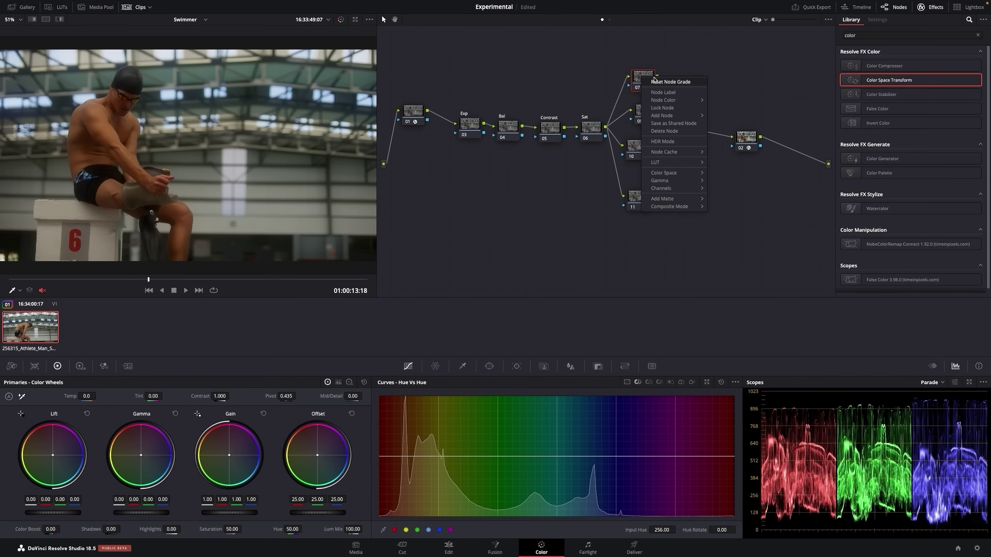
- Label parallel node 07 Temp and give node 09 a label beginning with Texture, tidying the parallel nodes' alignment
click(663, 95)
text(Temp)
click(645, 111)
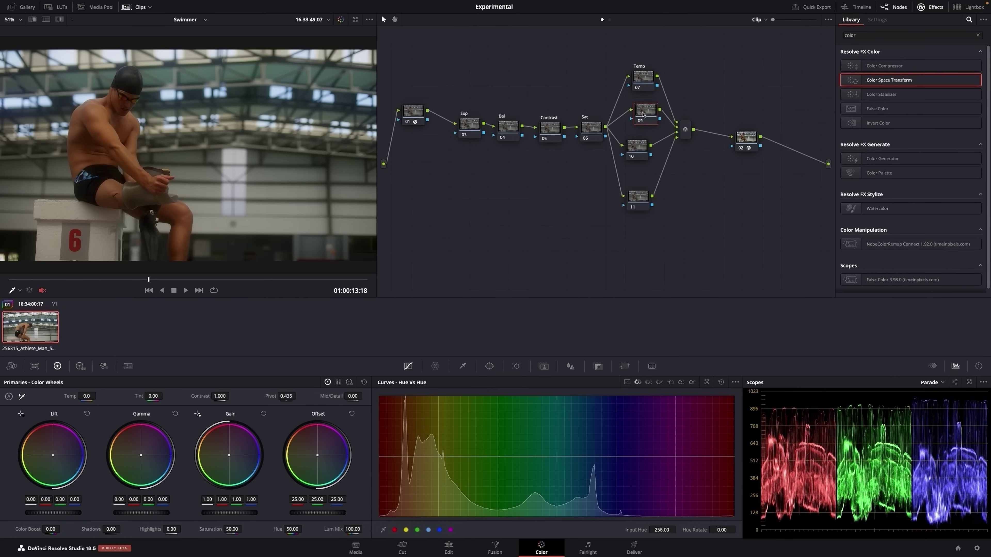
right_click(643, 114)
click(661, 129)
text(te)
drag(634, 156, 638, 158)
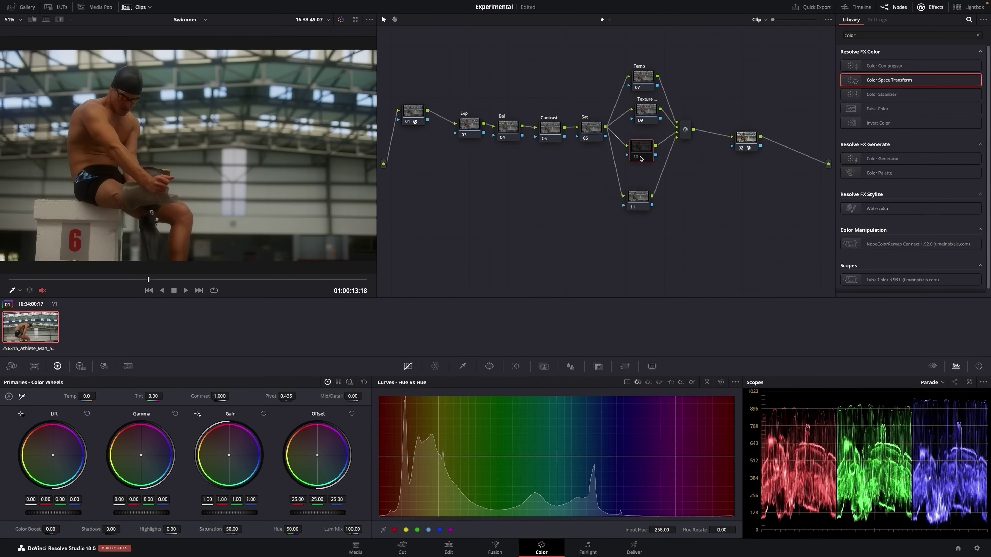
drag(646, 84, 643, 85)
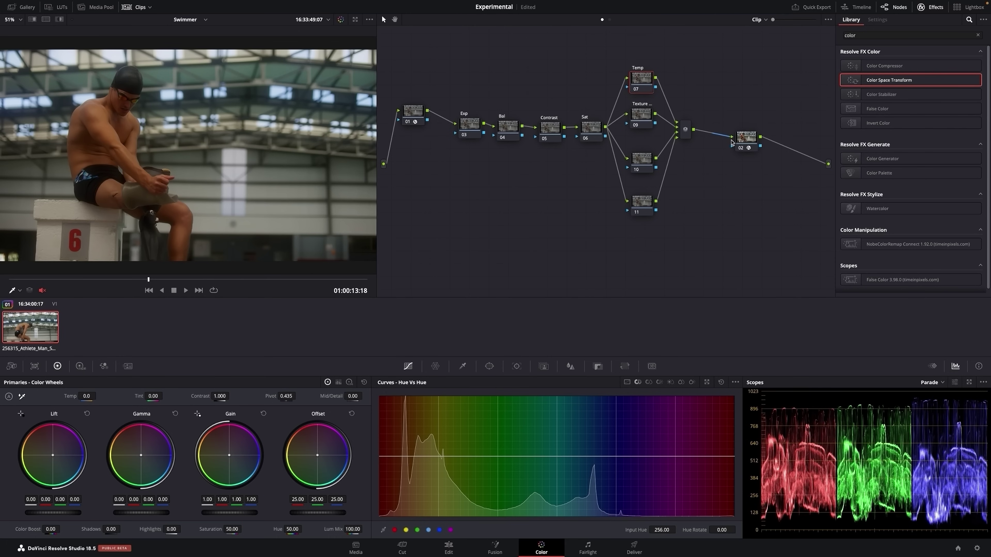
- Add a serial node after node 02 and place it below that node, ahead of the graph's output
drag(744, 138, 731, 135)
right_click(735, 137)
mouse_move(770, 177)
click(821, 177)
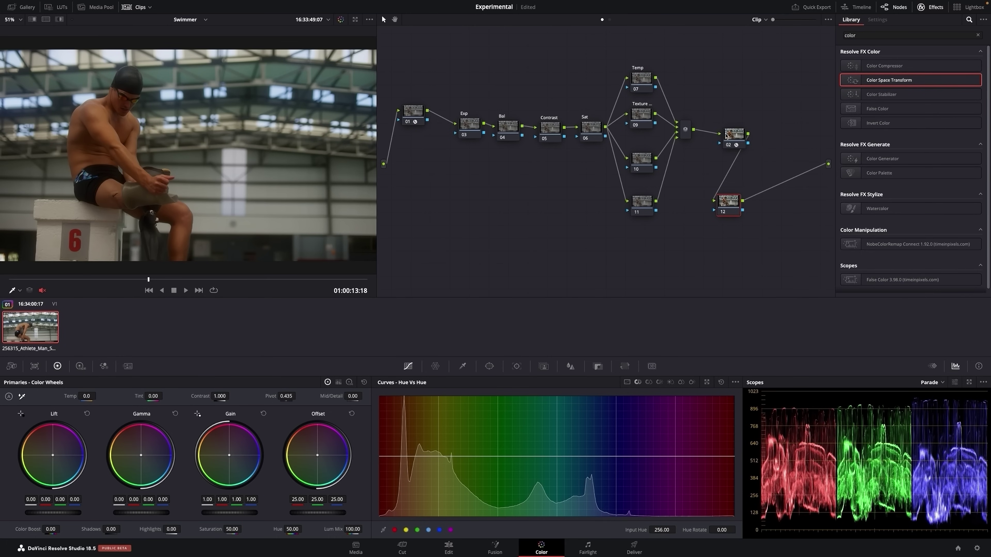
click(732, 136)
drag(717, 216, 718, 218)
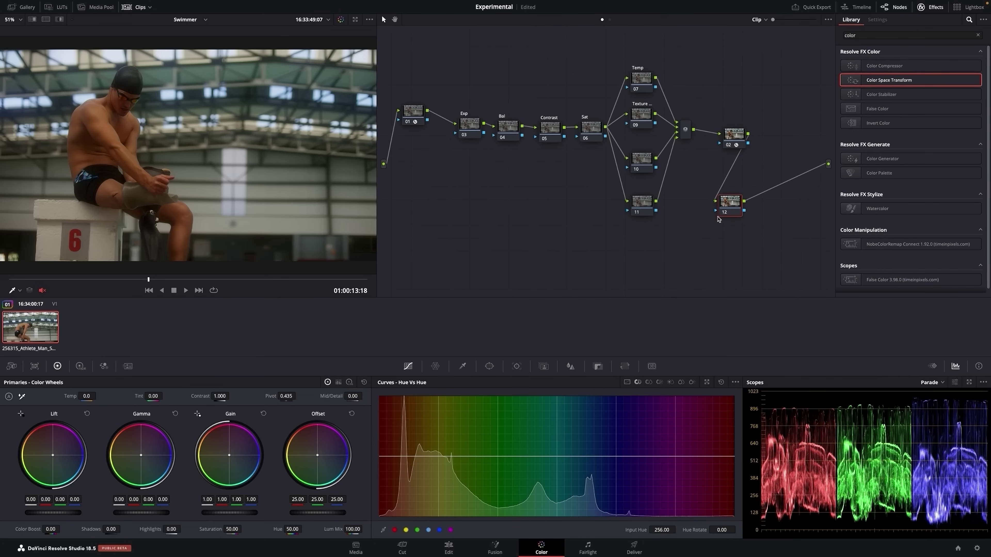
drag(413, 111, 407, 111)
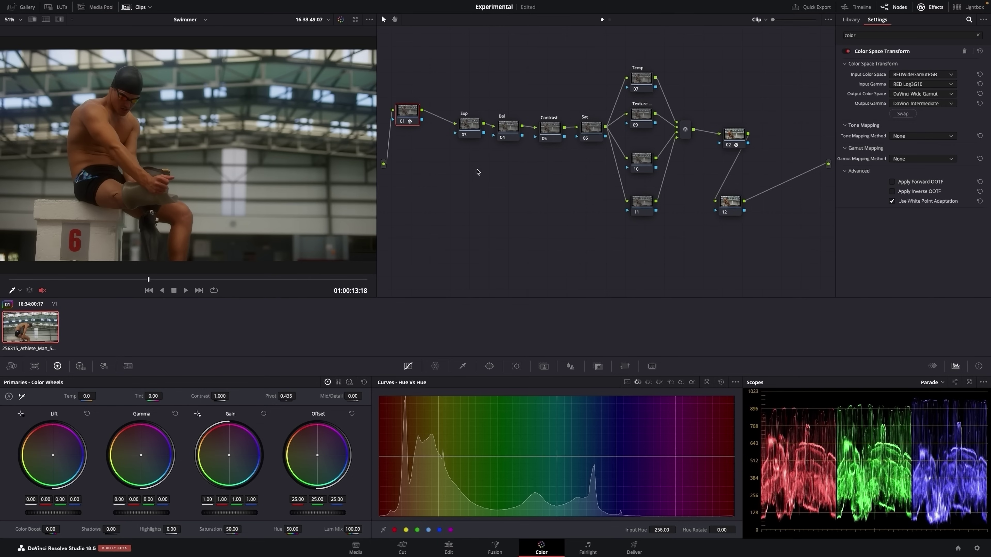
drag(724, 202, 736, 203)
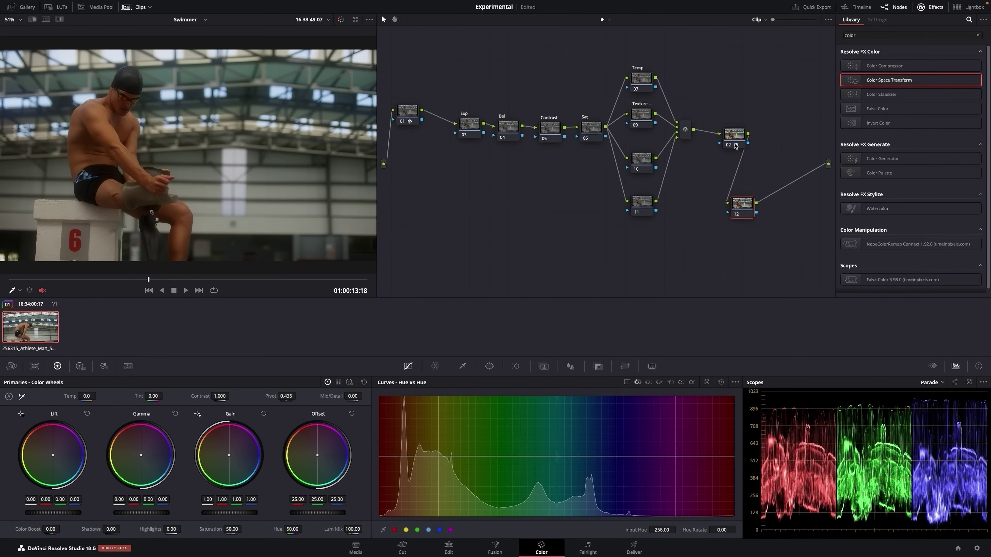
- Rearrange the last two nodes so node 02 sits beside the parallel mixer with node 12 directly below it
drag(738, 145, 731, 127)
drag(739, 211, 739, 205)
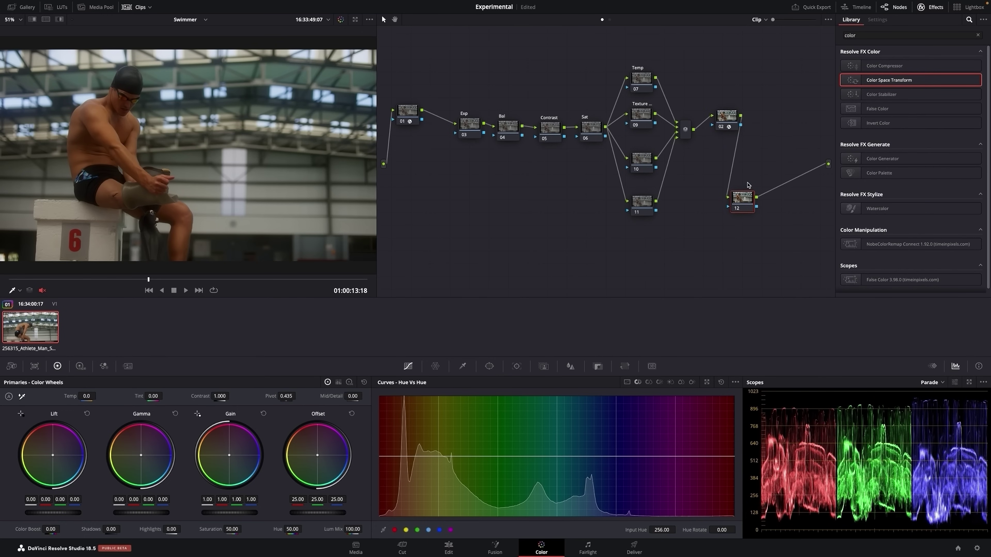
drag(726, 118, 722, 119)
drag(742, 200, 722, 196)
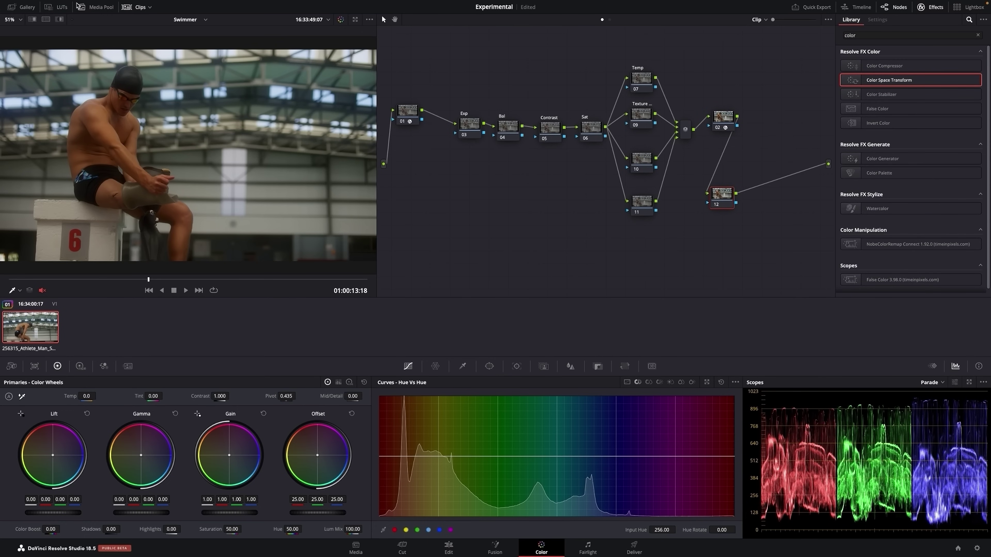
- Apply the Rec709 Kodak 2383 D60 film look LUT to node 12 and move the playhead to 01:00:18:17
click(61, 8)
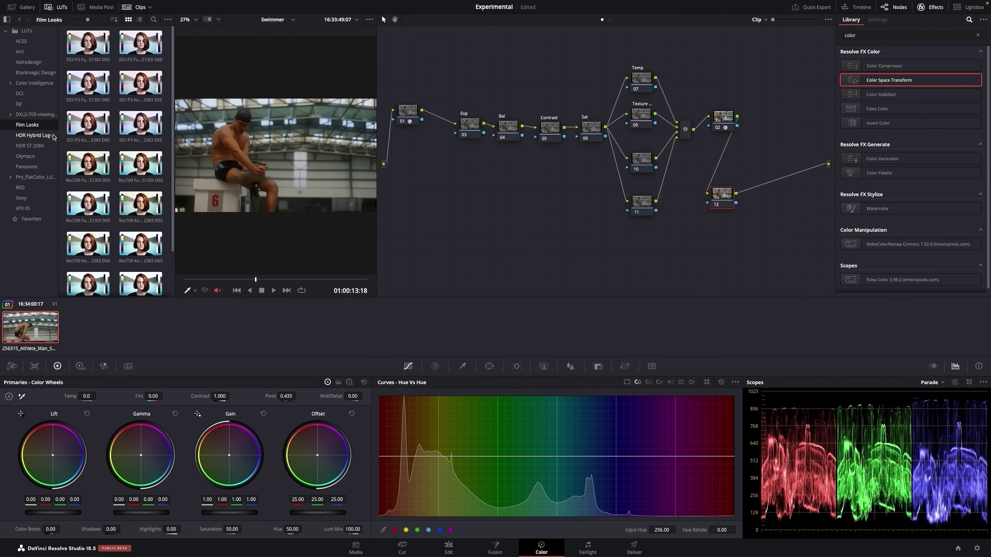
scroll(173, 97, down, 3)
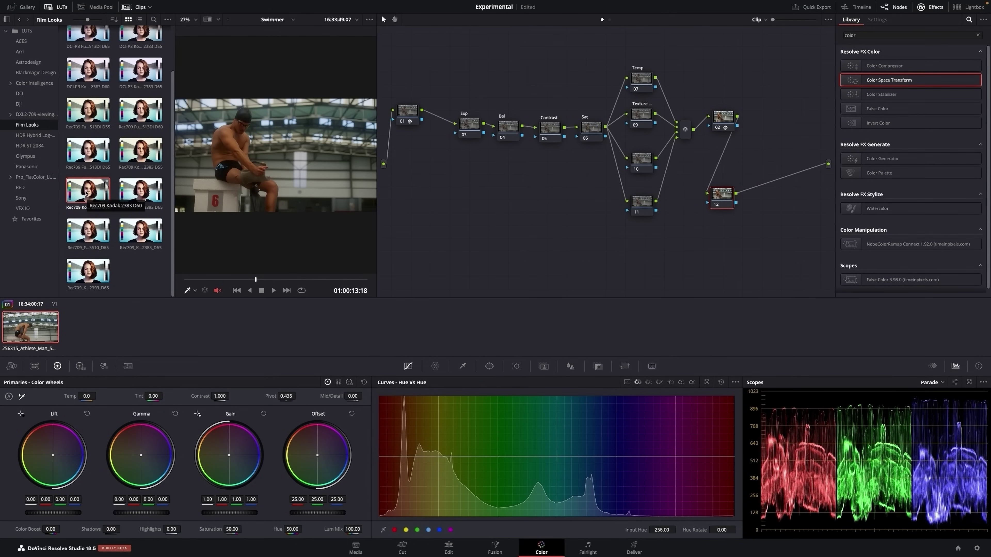
drag(89, 192, 742, 198)
drag(255, 283, 281, 281)
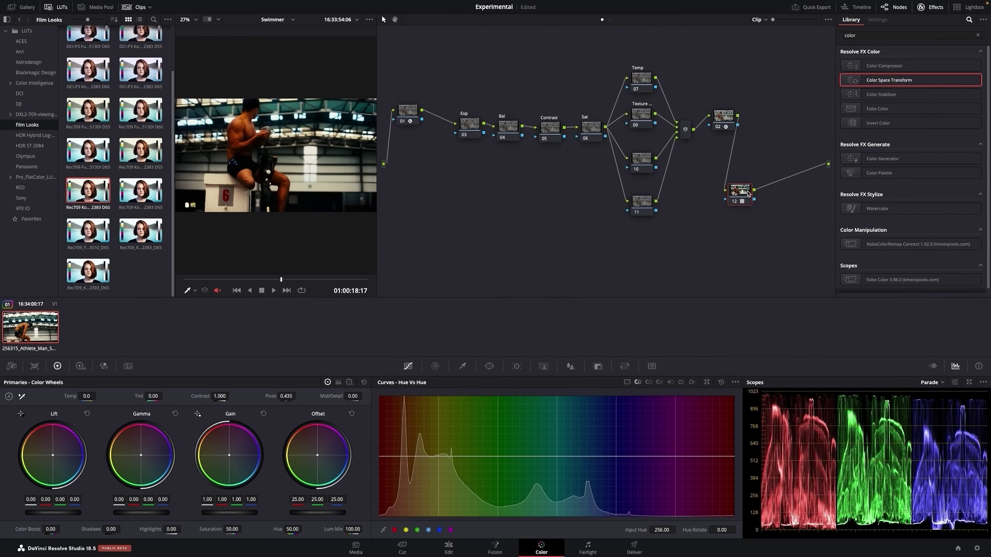
- Close the LUT browser, widen the node graph area and move node 02 lower beside the parallel mixer
drag(734, 125, 733, 124)
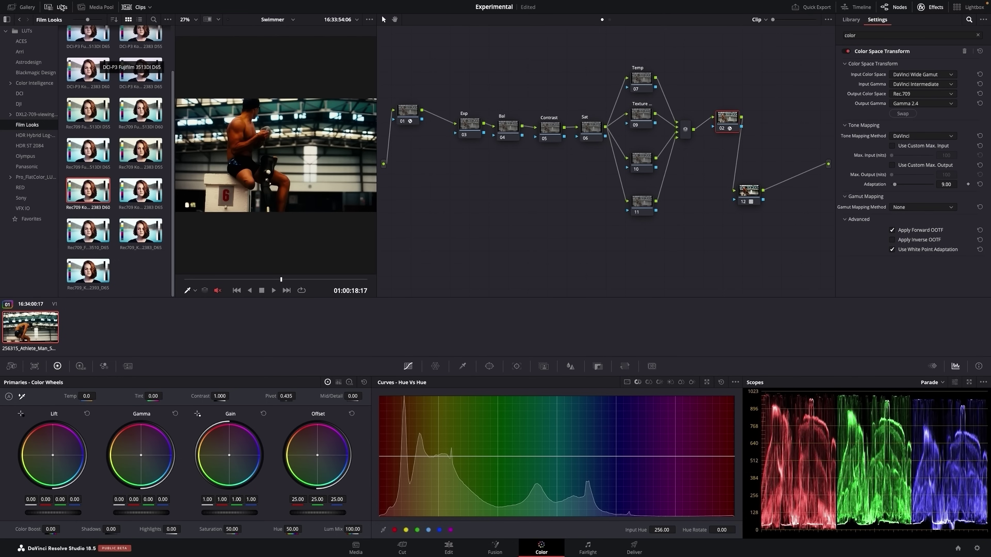
click(56, 7)
drag(726, 118, 713, 144)
drag(376, 128, 308, 128)
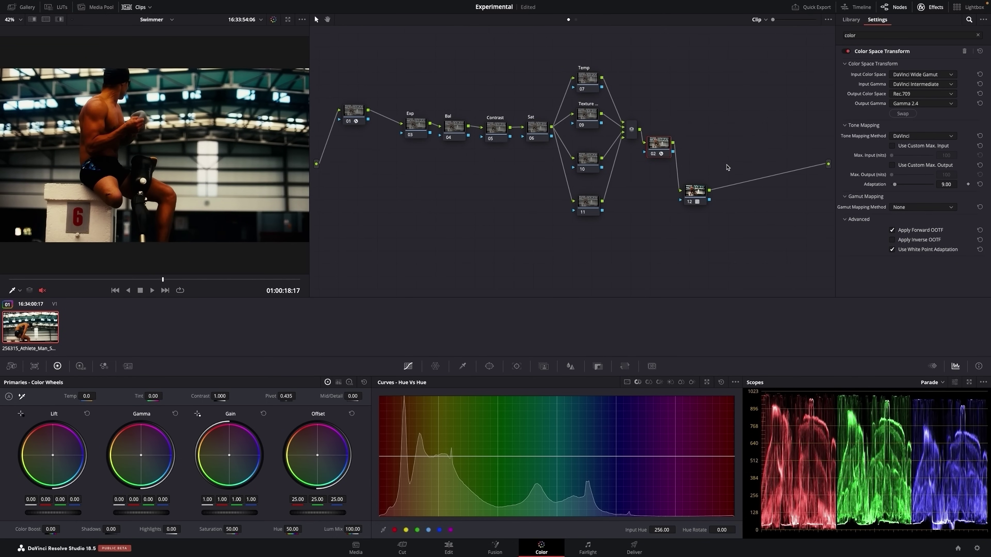
- Add a serial node between nodes 02 and 12 and apply a Color Space Transform to it
right_click(637, 200)
mouse_move(674, 239)
click(721, 240)
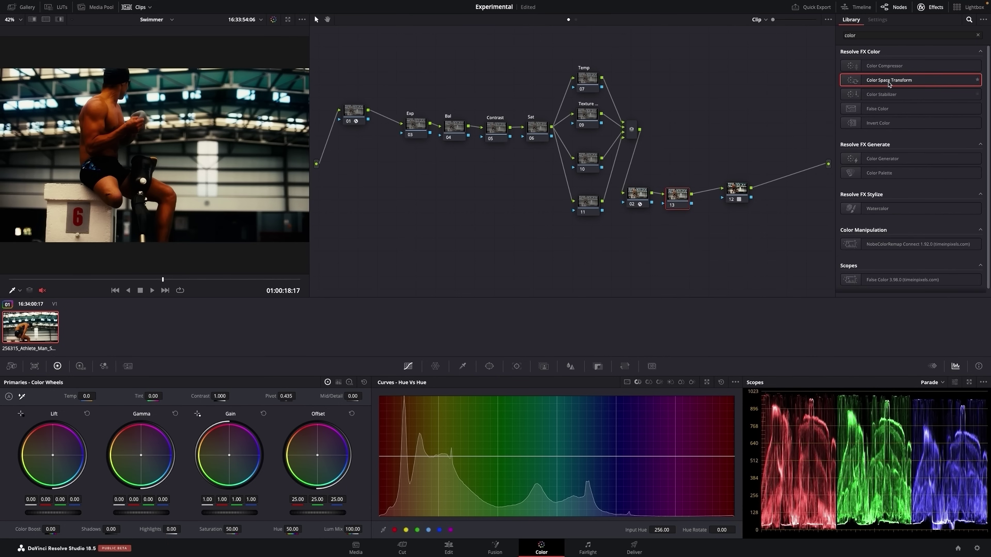
drag(889, 80, 679, 199)
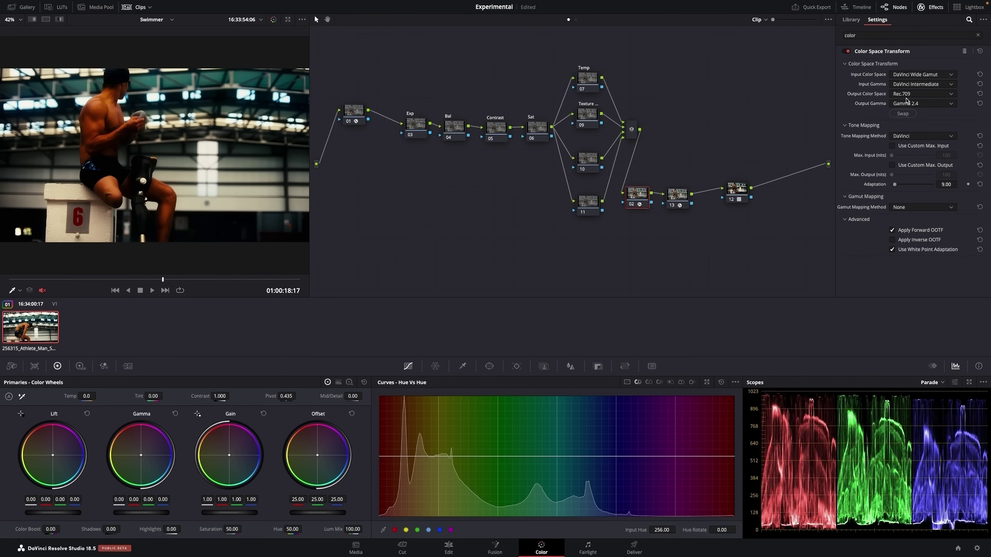
- Set node 13's Color Space Transform to input Rec.709 with Gamma 2.4 and output Rec.709 with Cineon Film Log
click(677, 194)
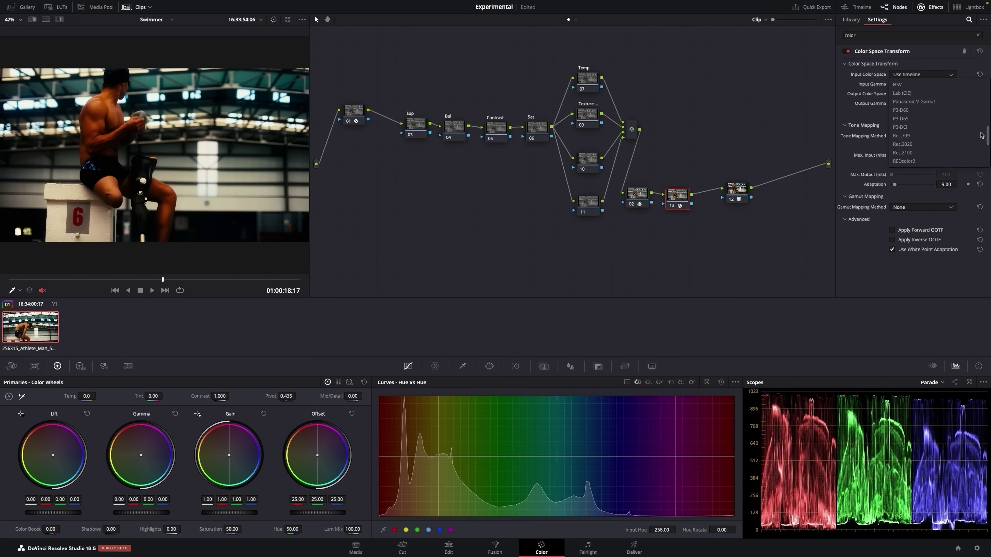
click(906, 95)
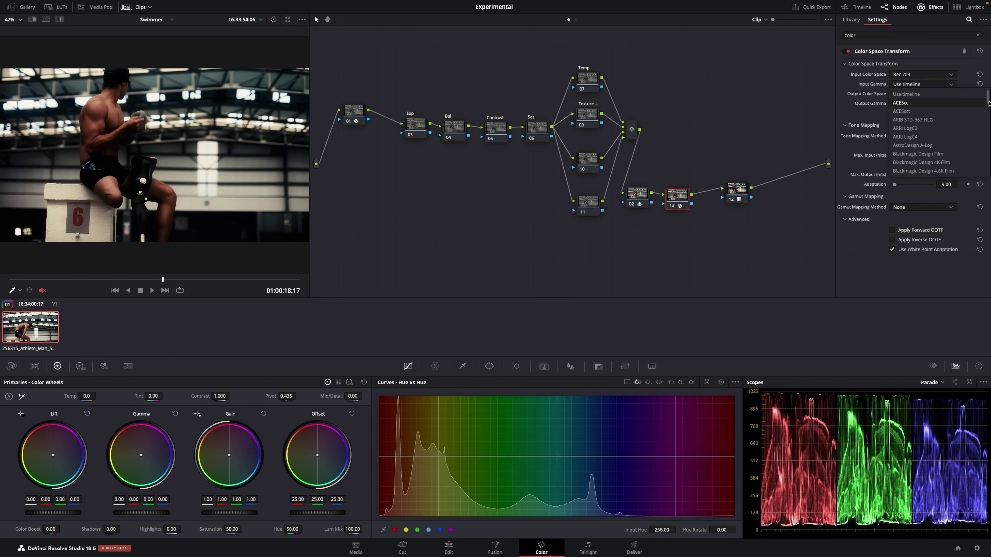
click(905, 154)
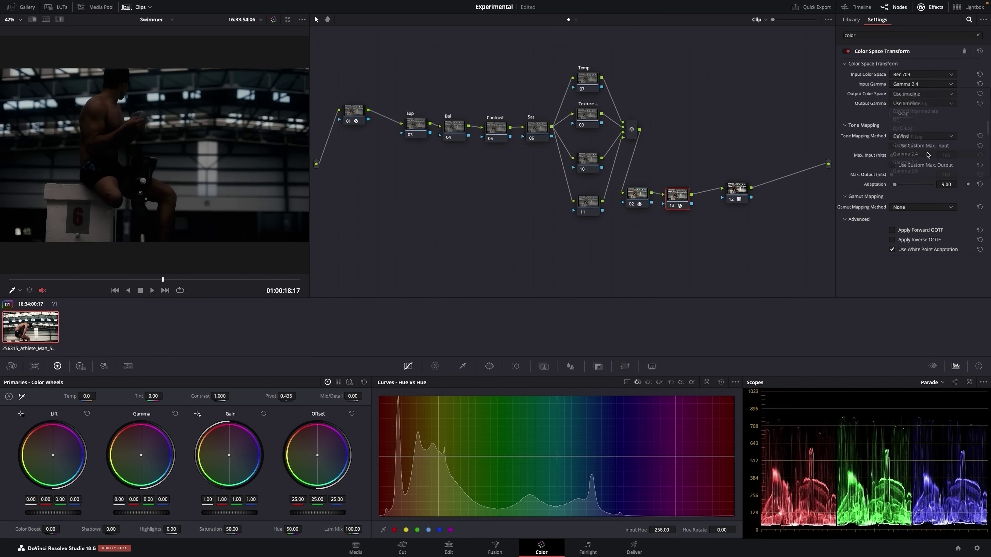
click(920, 94)
drag(987, 116, 987, 153)
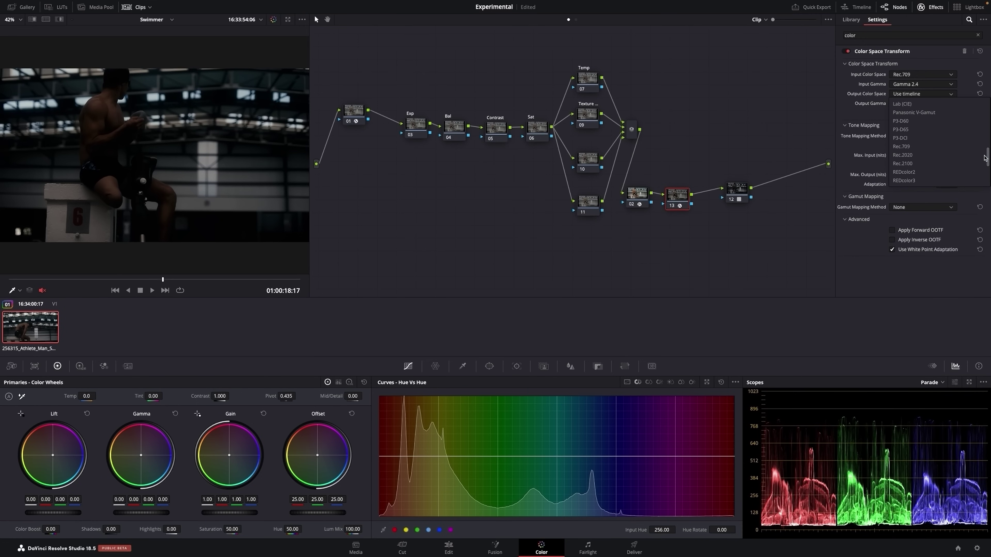
click(920, 147)
click(934, 103)
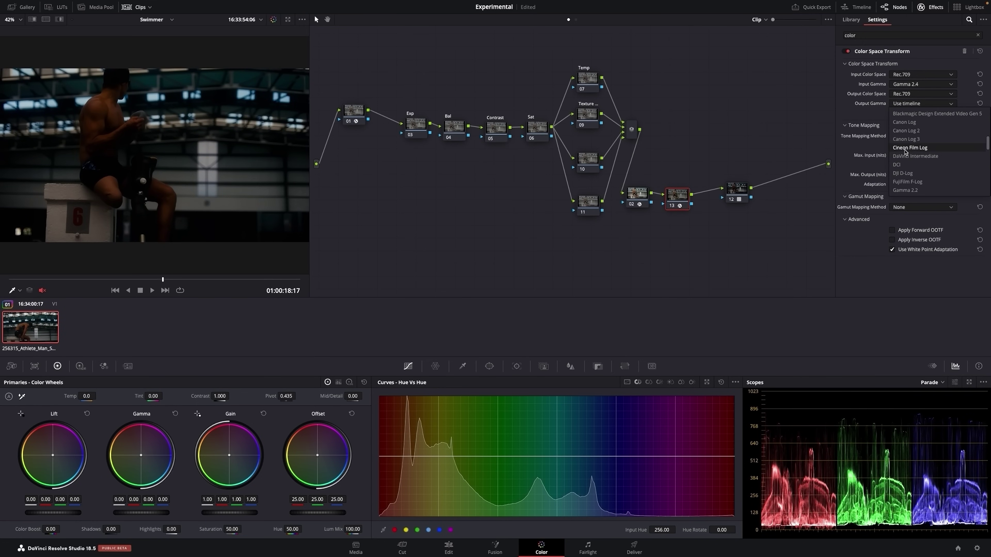
click(908, 148)
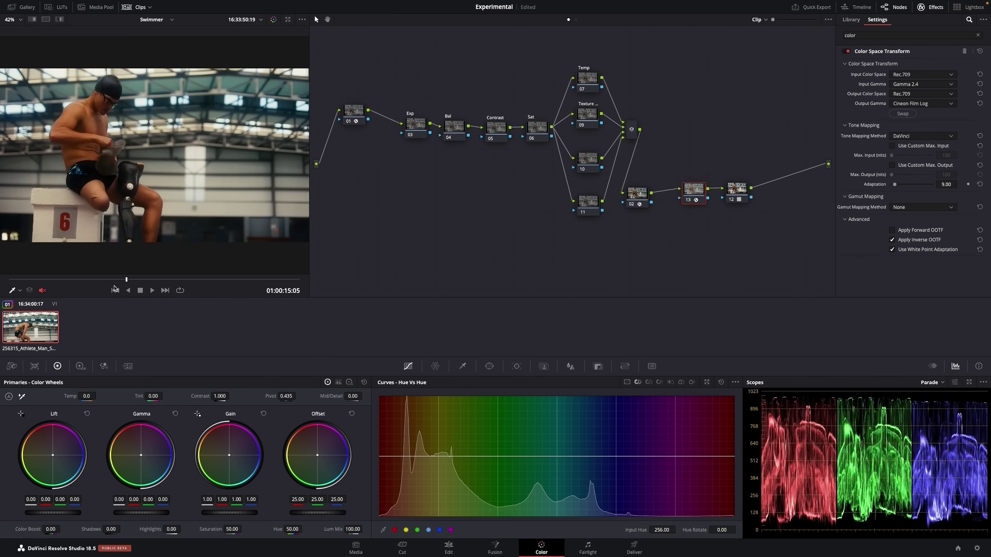
- Select nodes 13 and 12 together and toggle them off and on to compare the image with and without the film look
drag(788, 143, 680, 219)
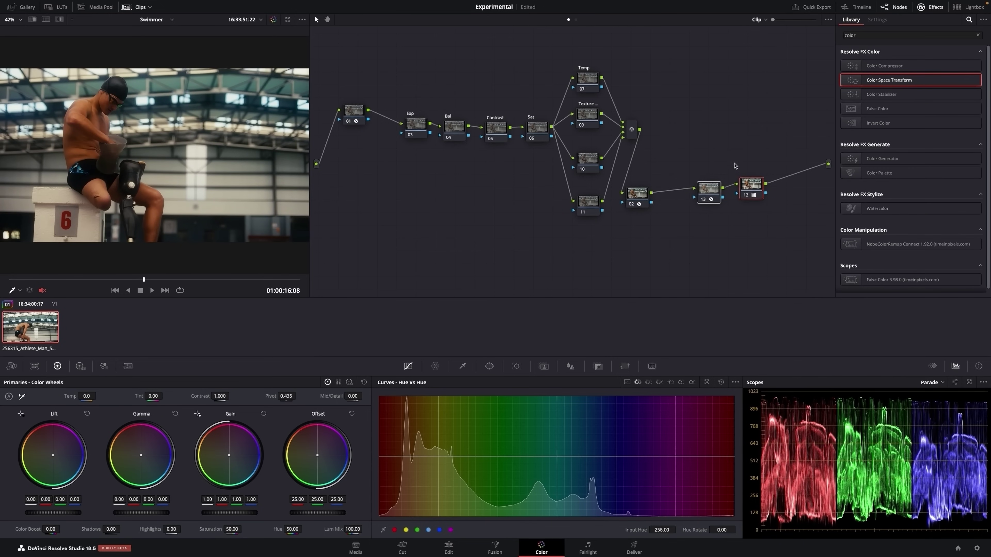
key(super+d)
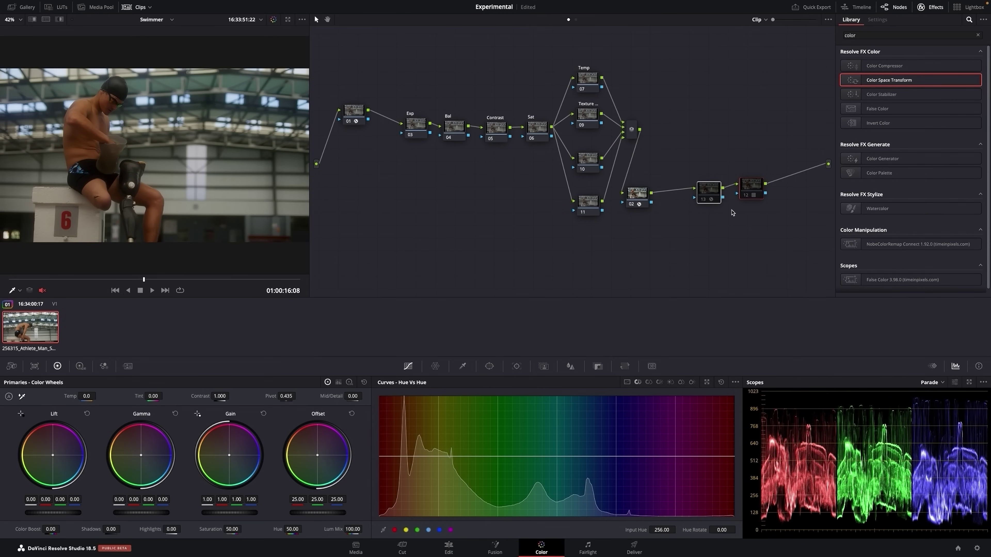
key(ctrl+d)
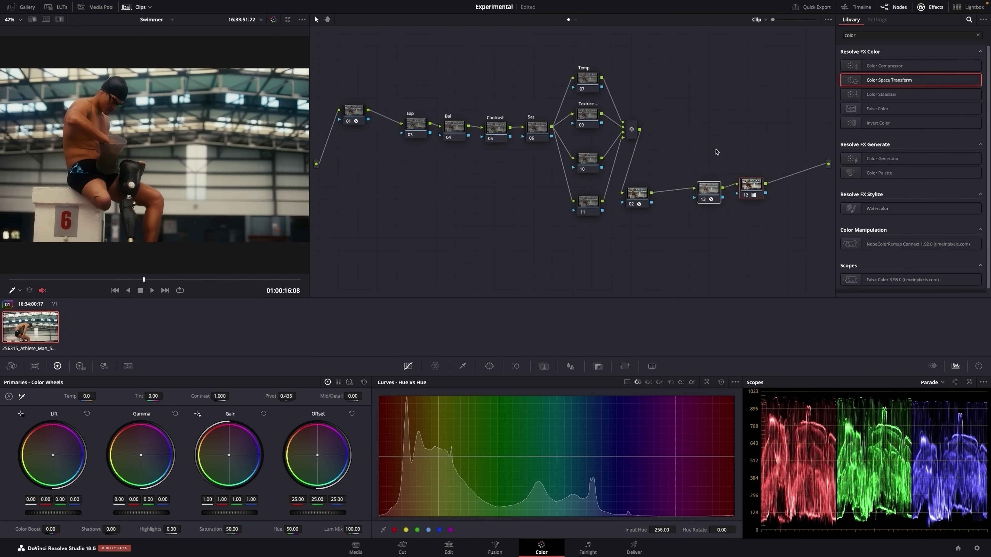
key(ctrl+d)
key(ctrl+d)
- Try reducing node 12's key output gain to 0.109 to weaken the LUT, and reset the node's key
drag(715, 204, 736, 194)
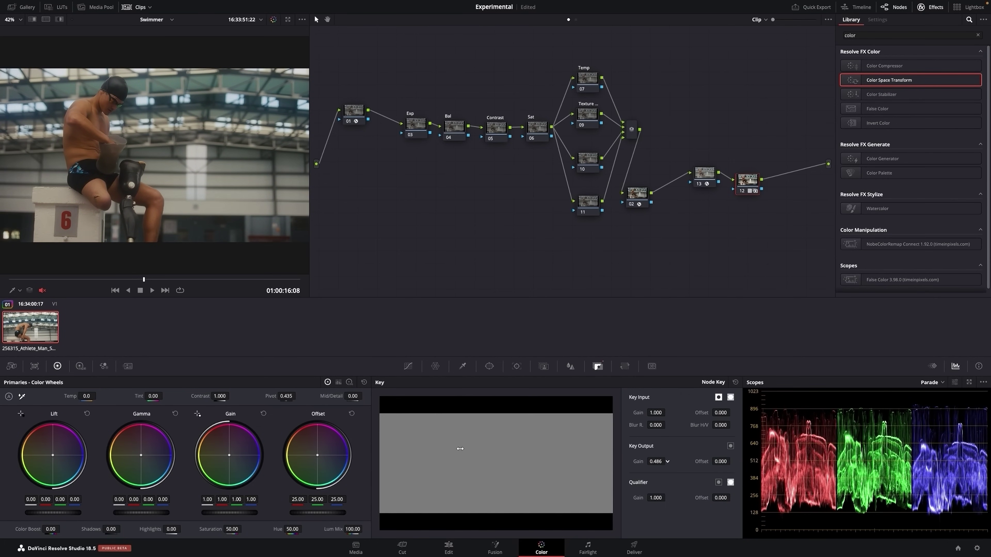
drag(757, 191, 758, 188)
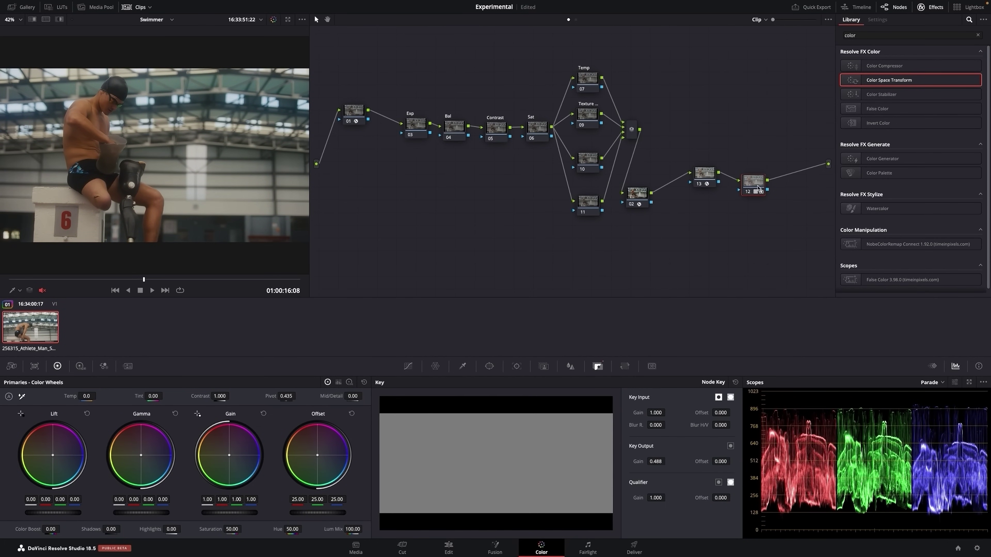
click(702, 180)
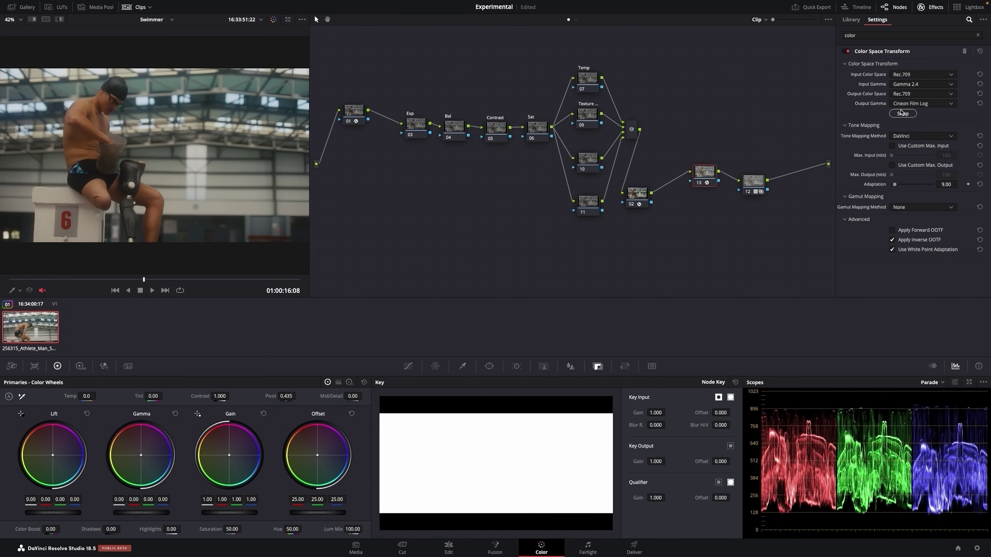
click(758, 187)
drag(655, 461, 513, 451)
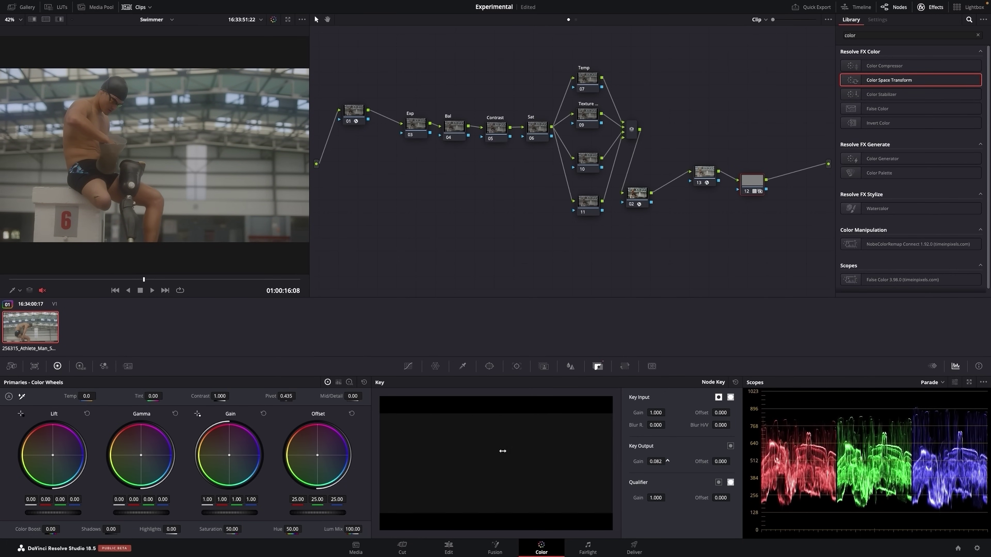
click(704, 173)
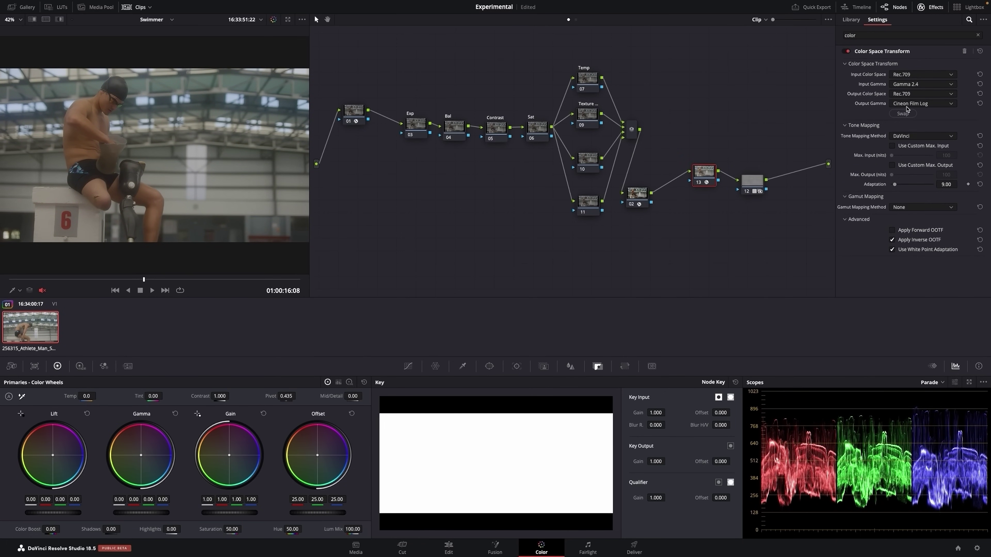
click(756, 183)
click(735, 382)
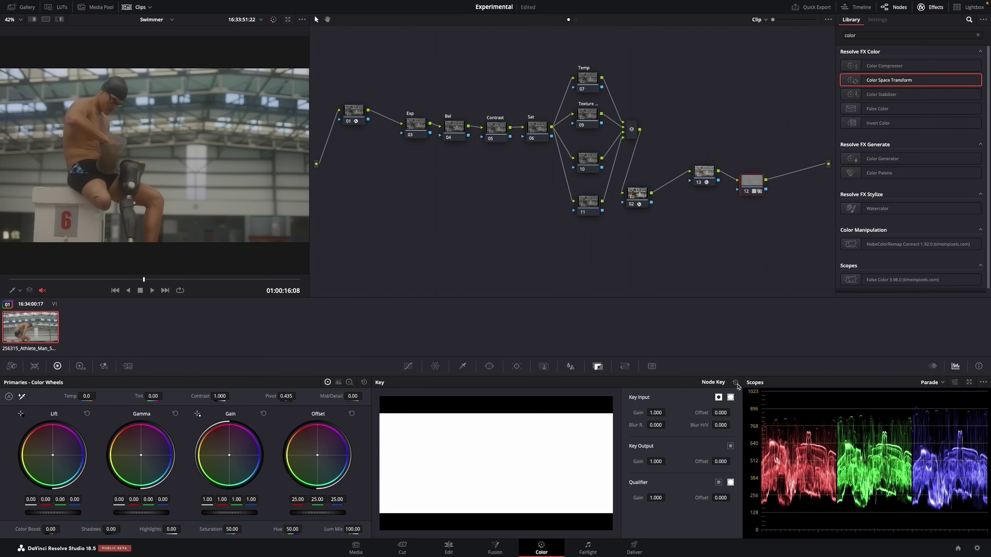
- Combine nodes 13 and 12 into a compound node placed after node 02, and toggle it off and on to compare
right_click(708, 171)
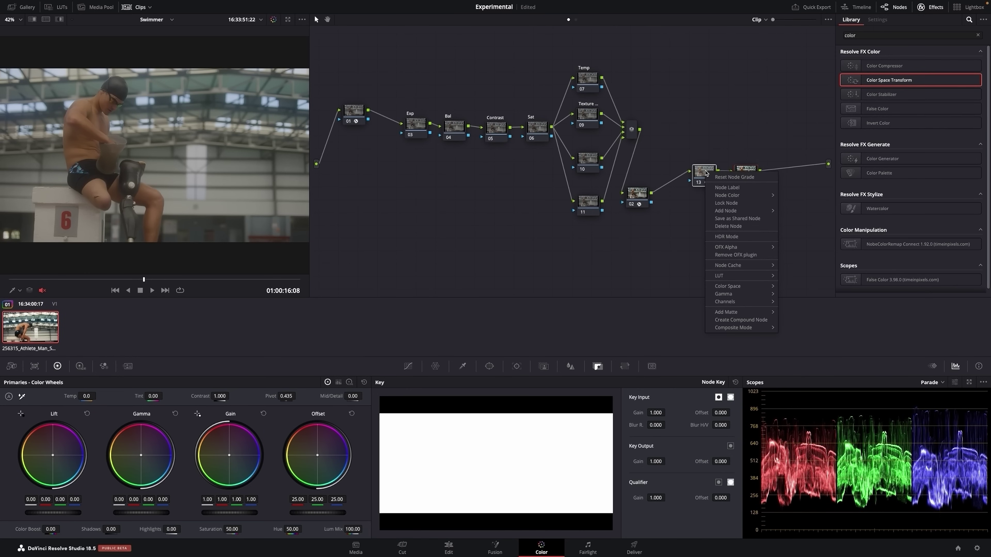
click(721, 322)
drag(715, 180, 720, 197)
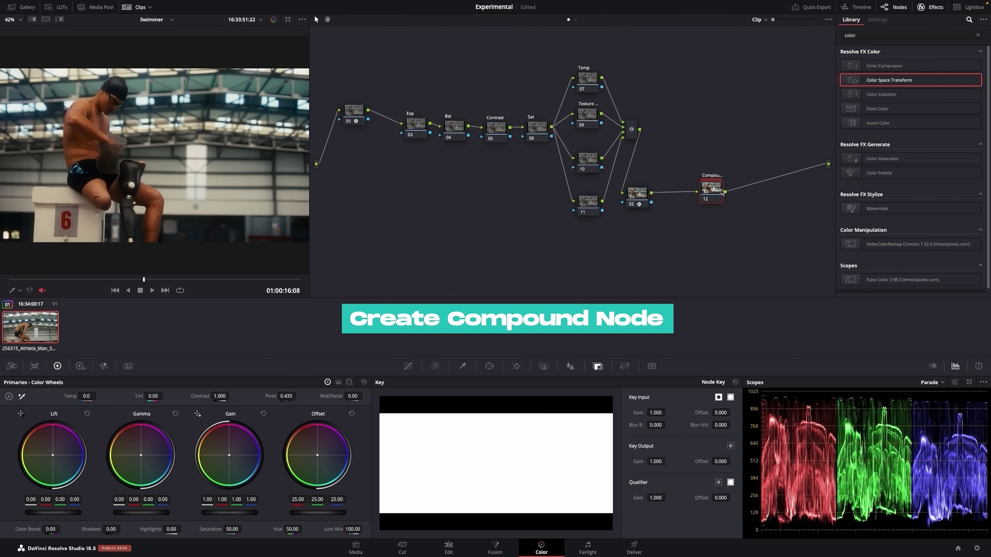
key(ctrl+d)
key(ctrl+d)
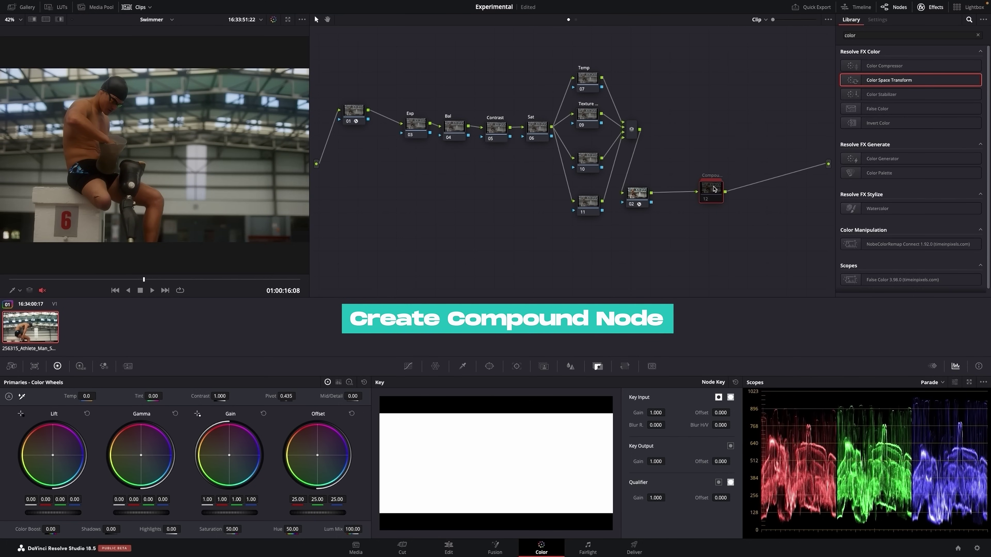
- Label the compound node Kodak 2383
right_click(711, 188)
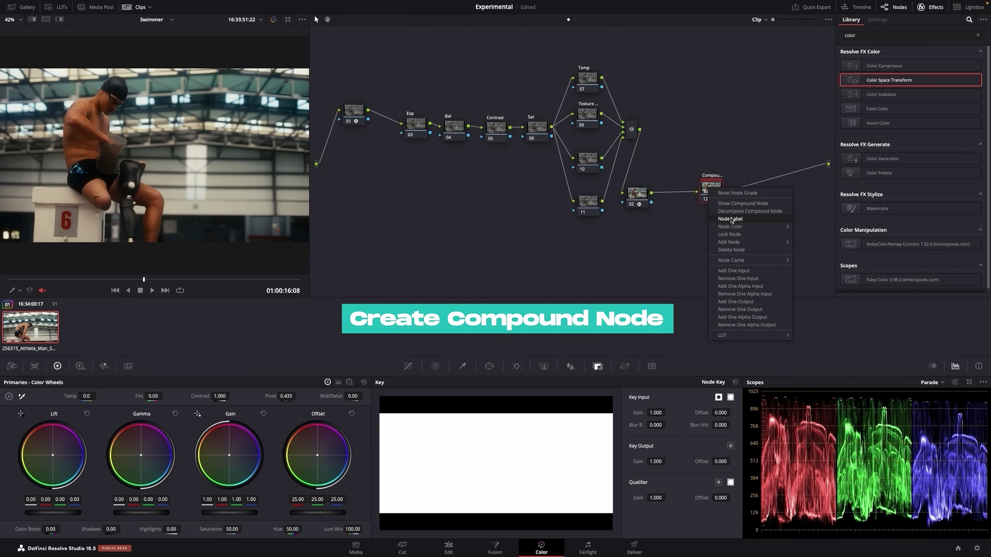
click(733, 220)
text(Kodak 2383)
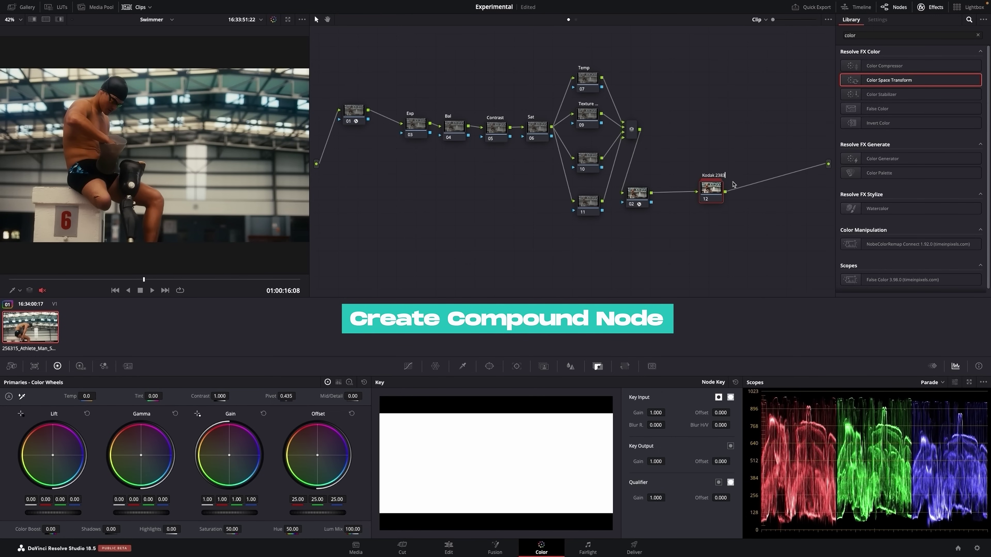
key(Return)
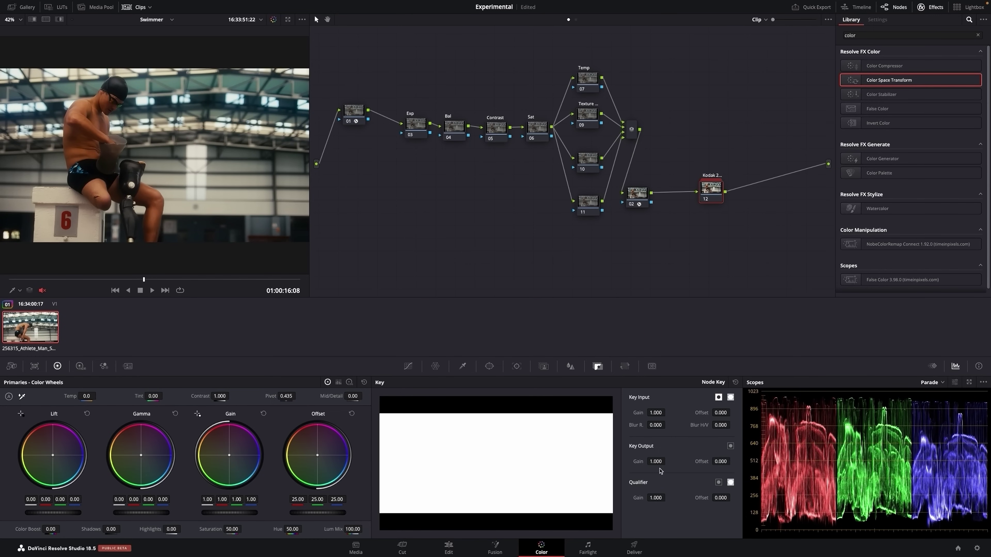
- Try the Kodak 2383 compound node at a key output gain of 0.852, check node 02's transform, and bring the gain back to 1.001
drag(655, 460, 598, 437)
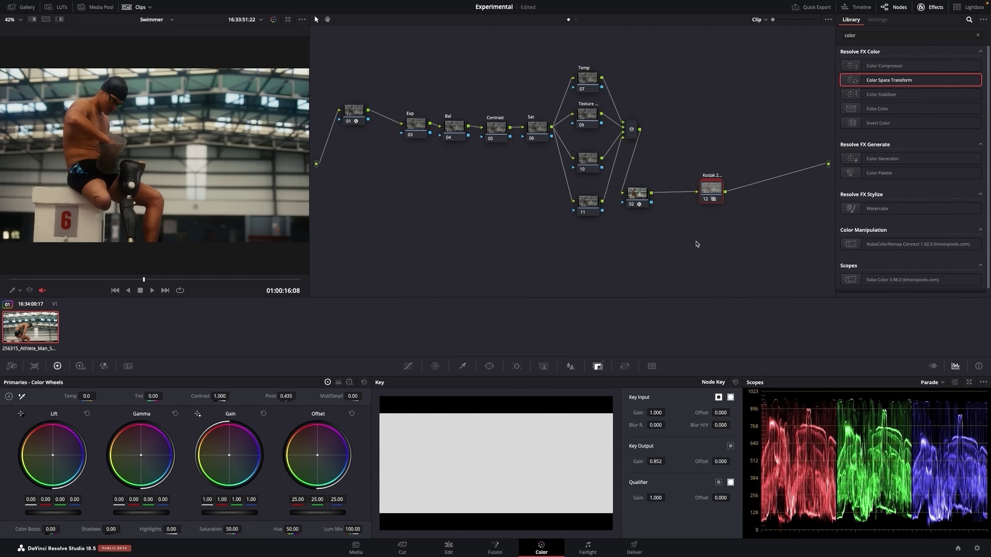
click(639, 197)
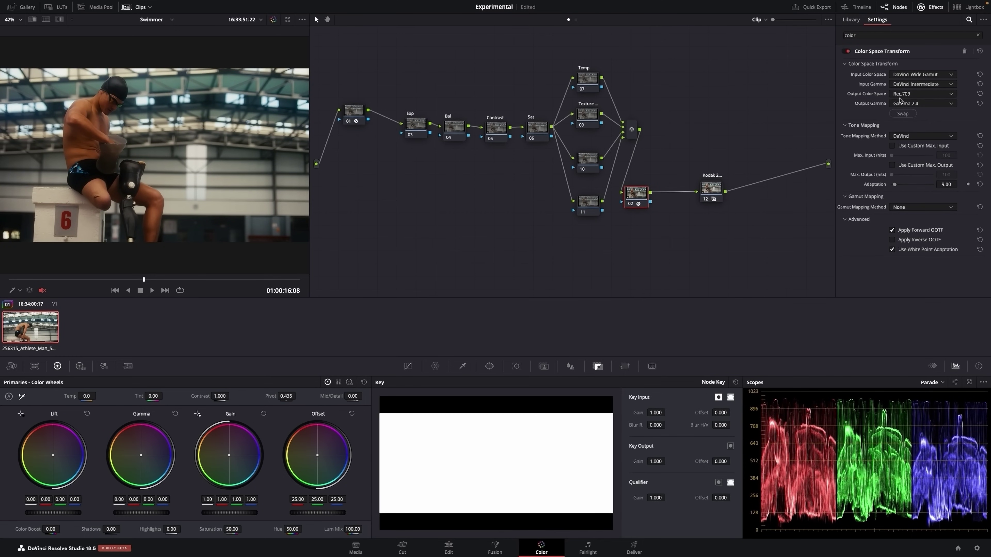
click(708, 192)
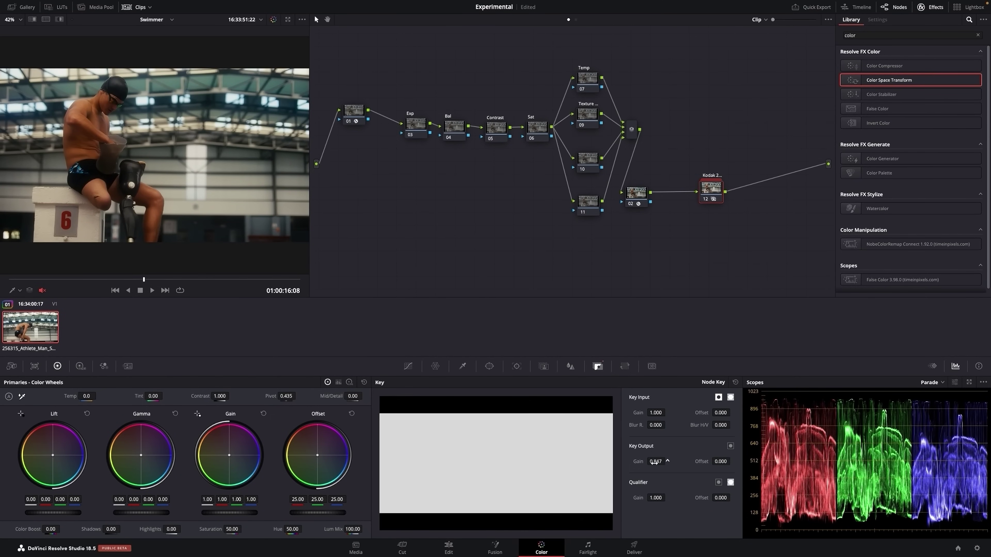
drag(654, 462, 717, 467)
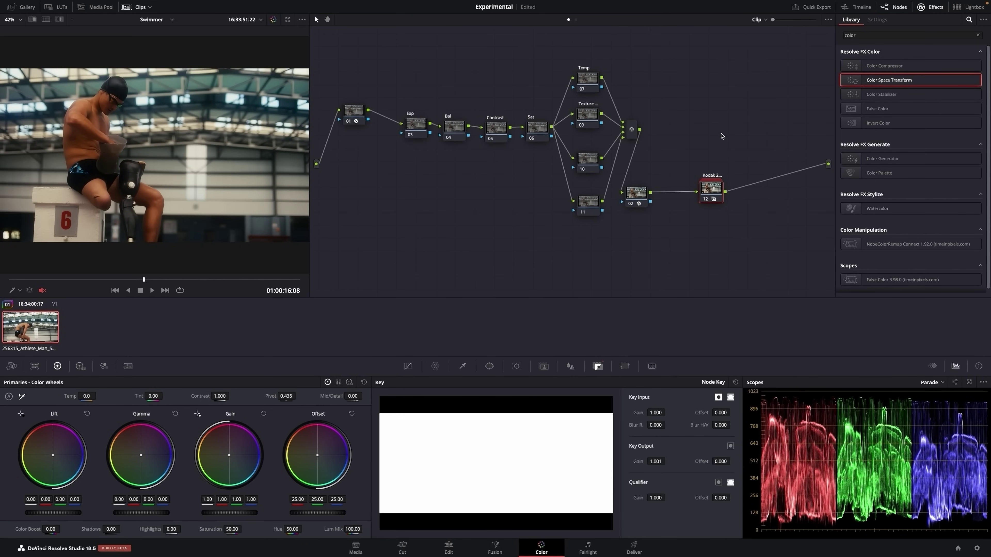
- Move the playhead to 01:00:20:13 and adjust the placement of nodes 01 and 03 at the start of the chain
drag(143, 279, 178, 280)
drag(564, 100, 395, 151)
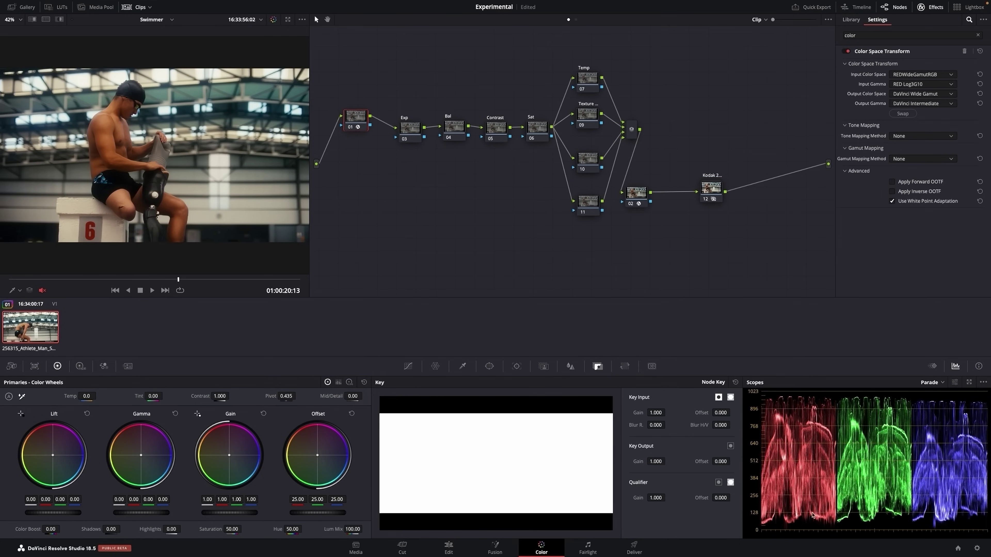
- Raise the HDR global exposure of the Exp node to 0.46 and play the clip to check it
click(80, 366)
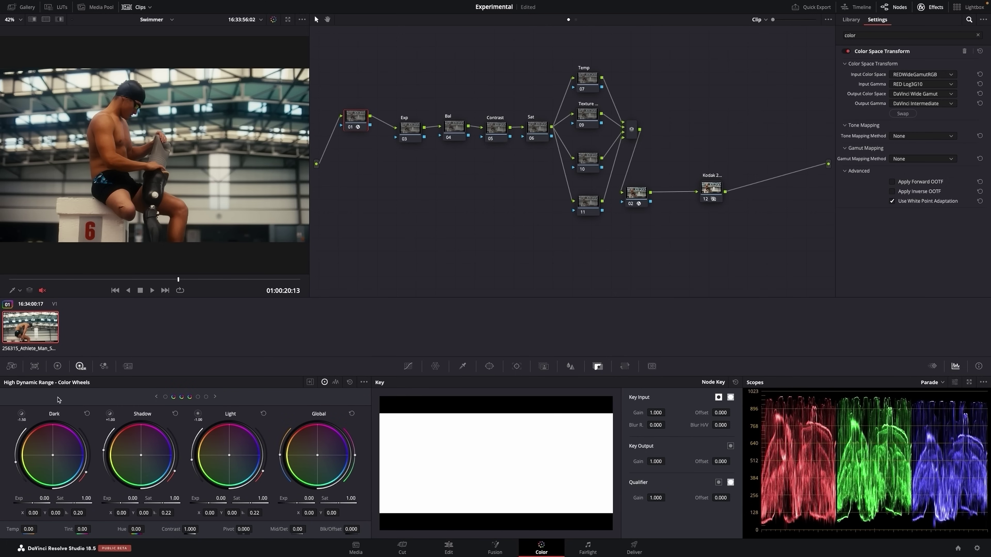
key(ctrl+shift+z)
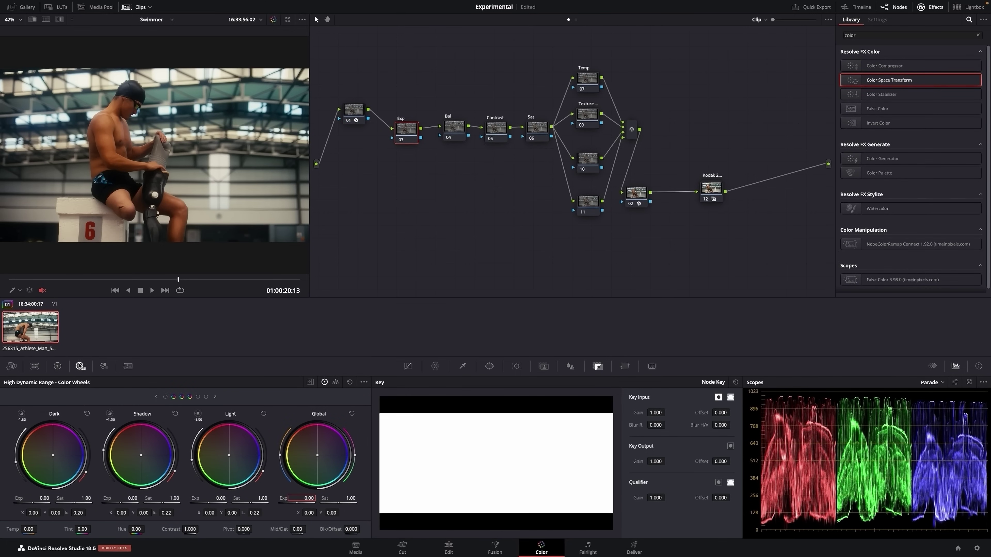
drag(308, 498, 320, 498)
key(space)
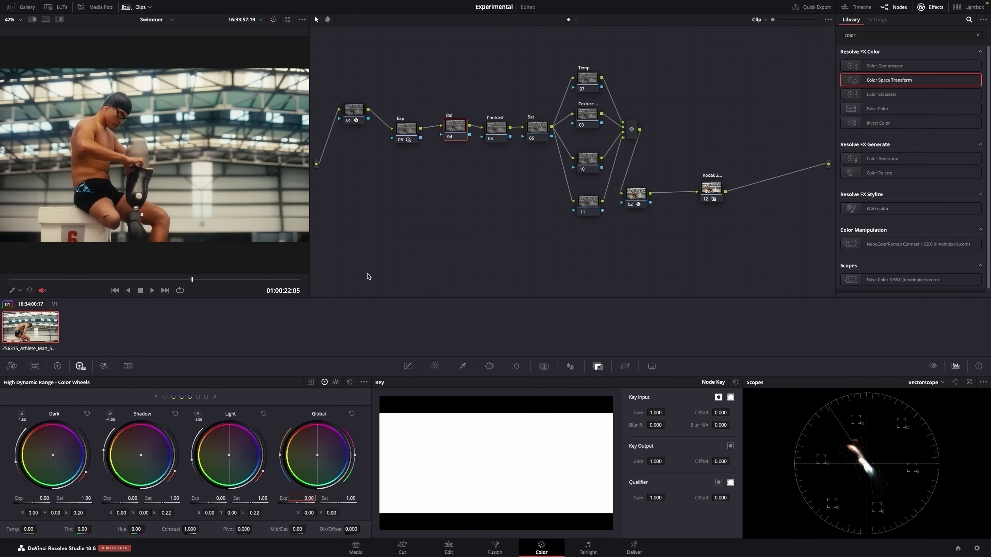
- Balance the Bal node with primaries offset values of 24.34, 24.78 and 26.53, and toggle the node off and on to compare
click(57, 366)
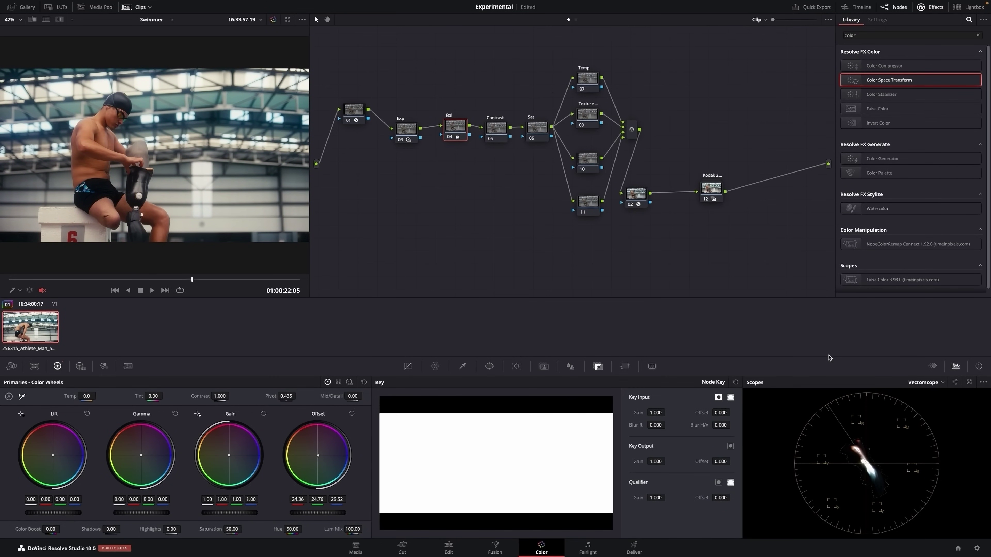
click(462, 123)
key(super+d)
key(super+d)
key(super+d)
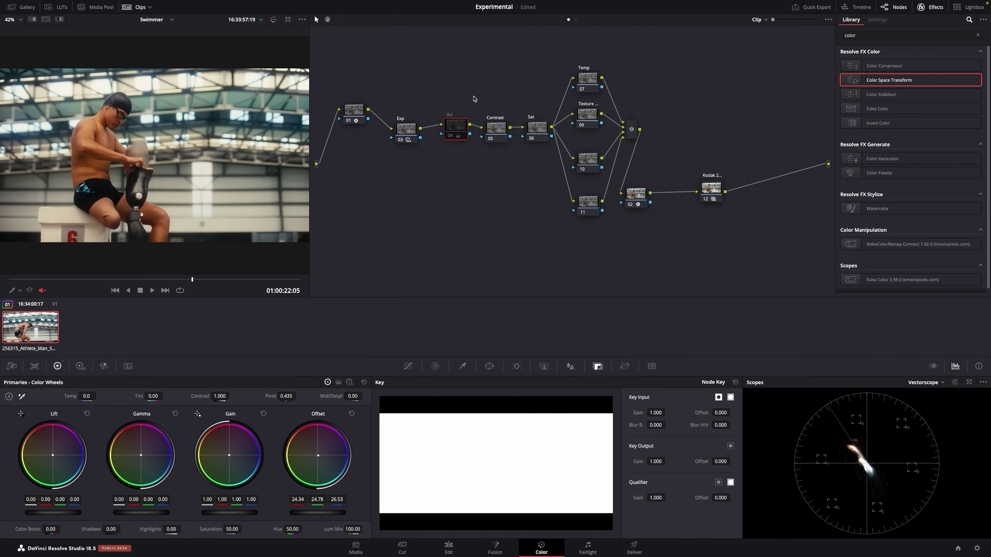
key(ctrl+d)
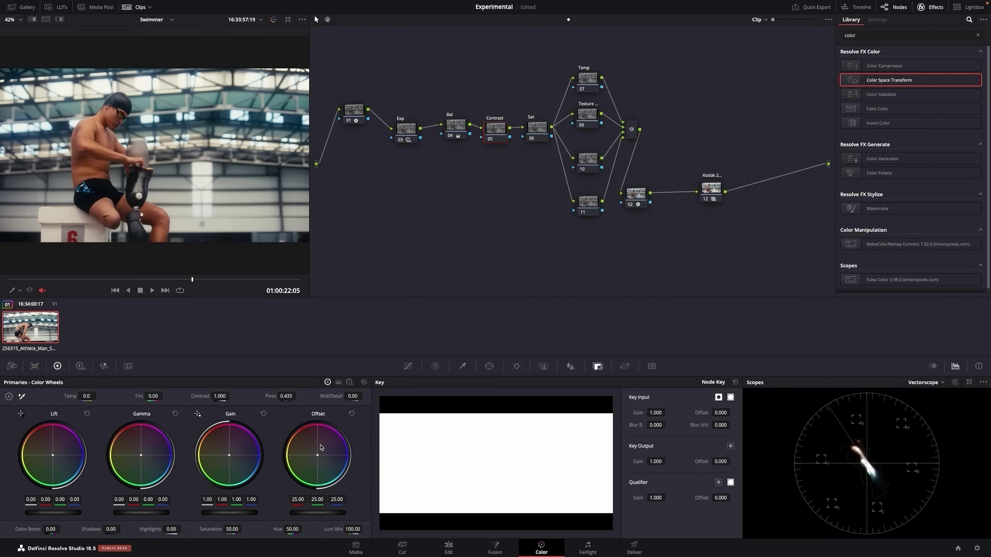
- Show the Parade scope and set the Contrast node's gain to 1.05 and offset to 21.43, shifting the node lower in the tree
drag(496, 129, 496, 137)
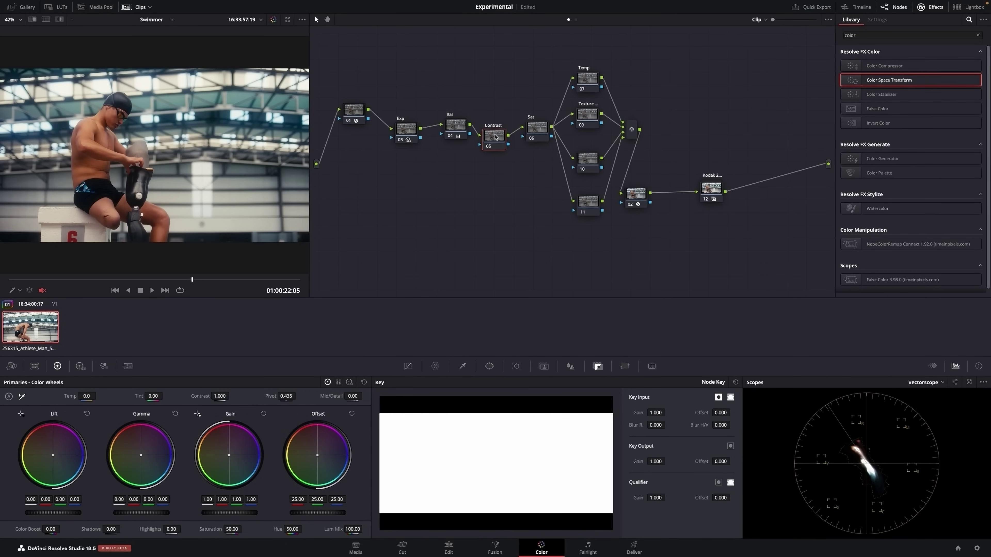
click(911, 382)
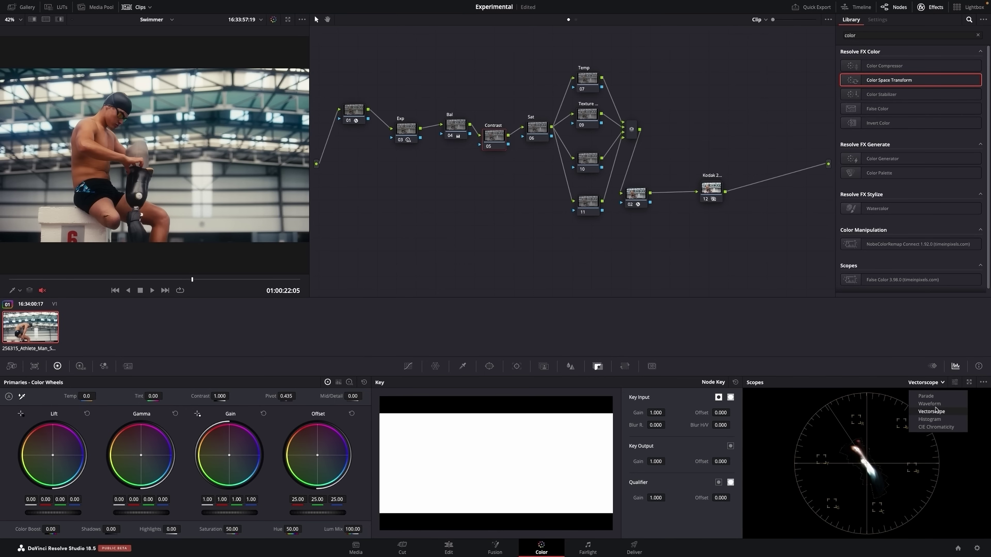
click(926, 395)
drag(498, 148, 494, 158)
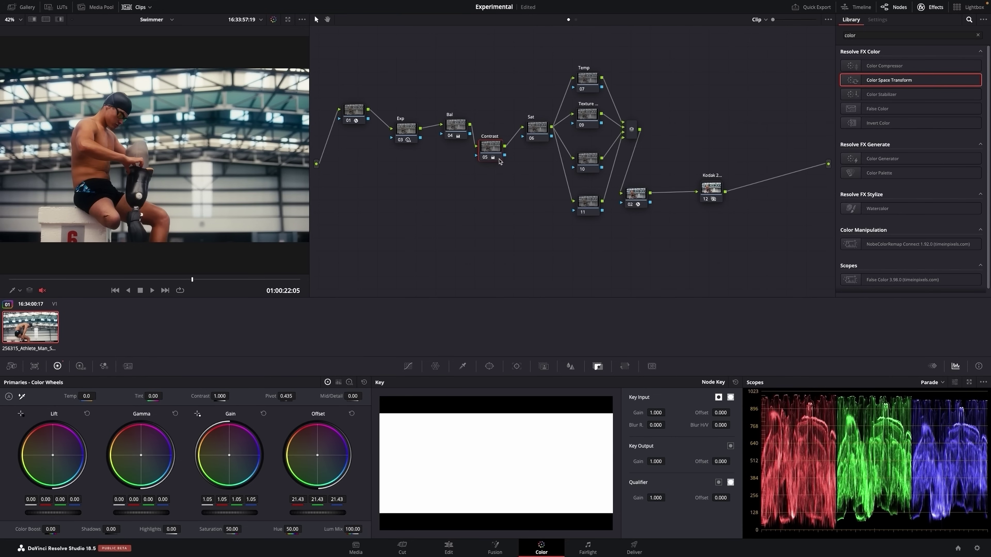
drag(483, 157, 483, 170)
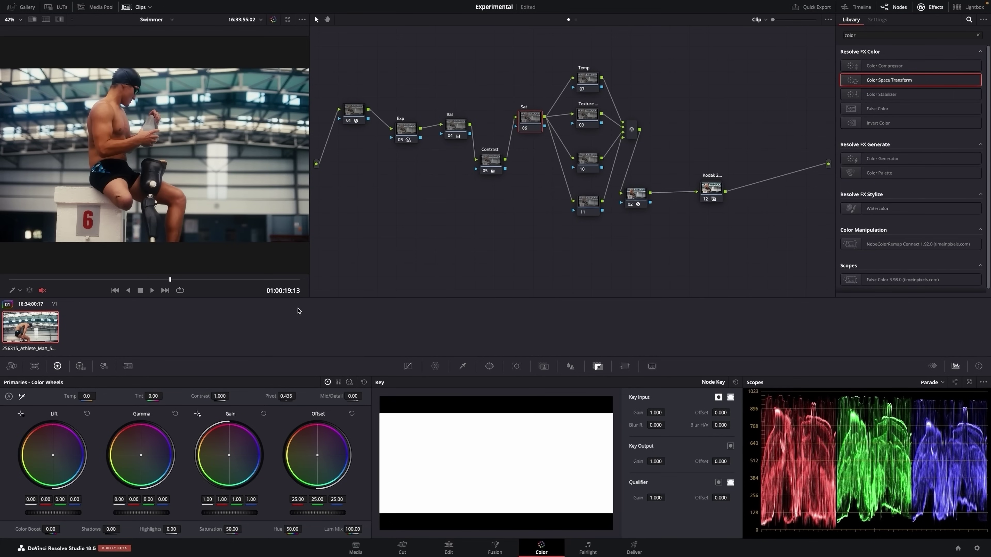
- Set the Sat node's HDR global saturation to 1.10 and move the Sat and Contrast nodes closer together
click(82, 366)
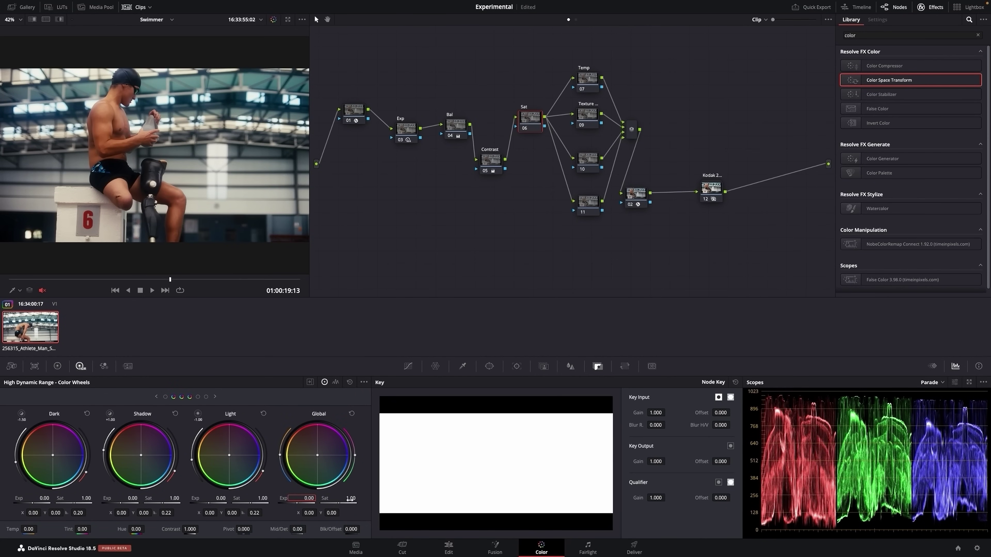
drag(350, 498, 439, 508)
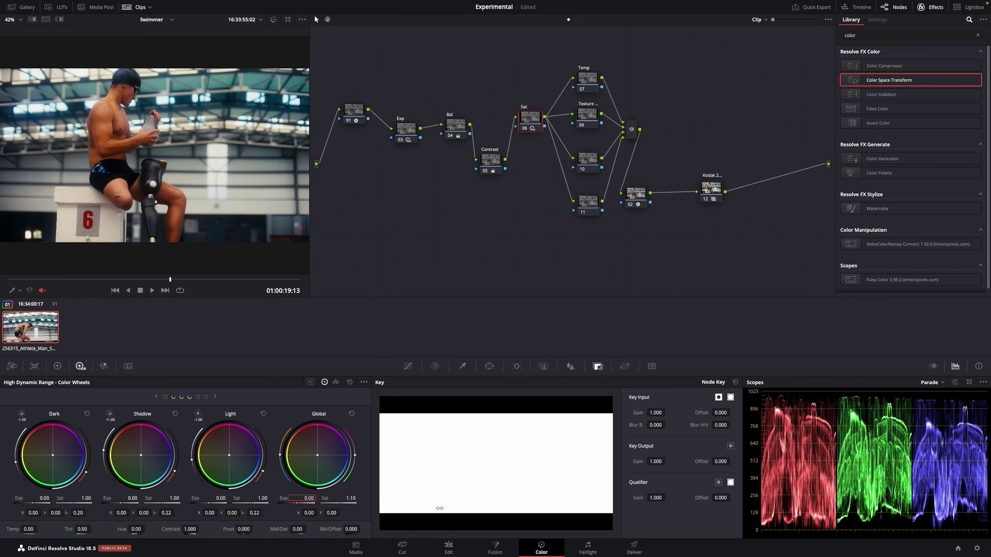
drag(530, 121, 519, 129)
drag(490, 161, 487, 150)
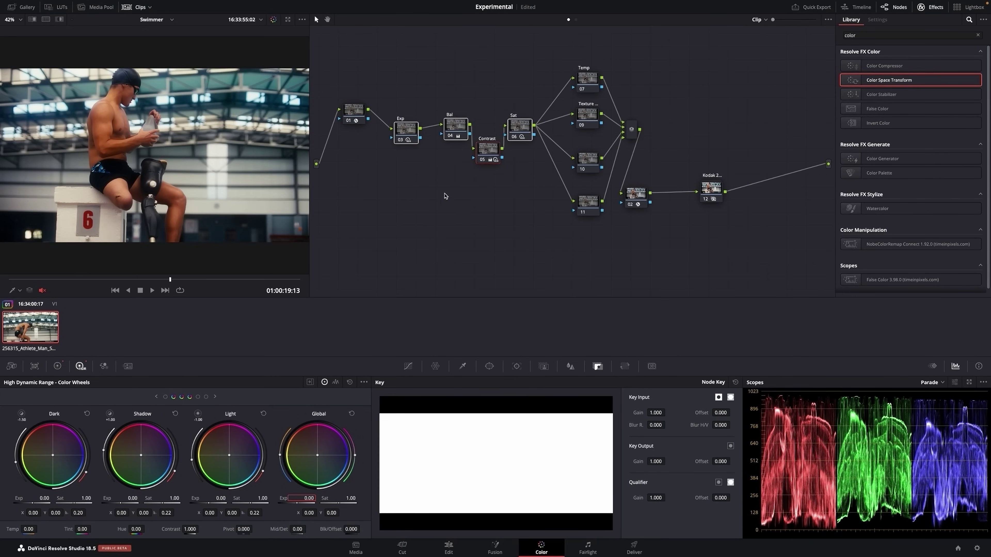
- Toggle the Exp, Bal, Contrast and Sat nodes off and on to compare, and scrub the clip to 01:00:20:08
key(ctrl+d)
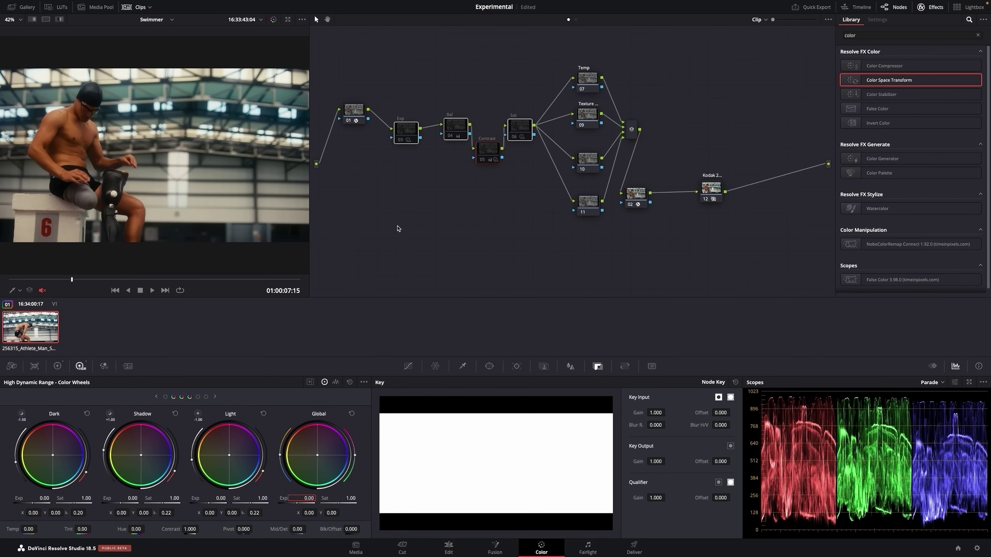
key(ctrl+d)
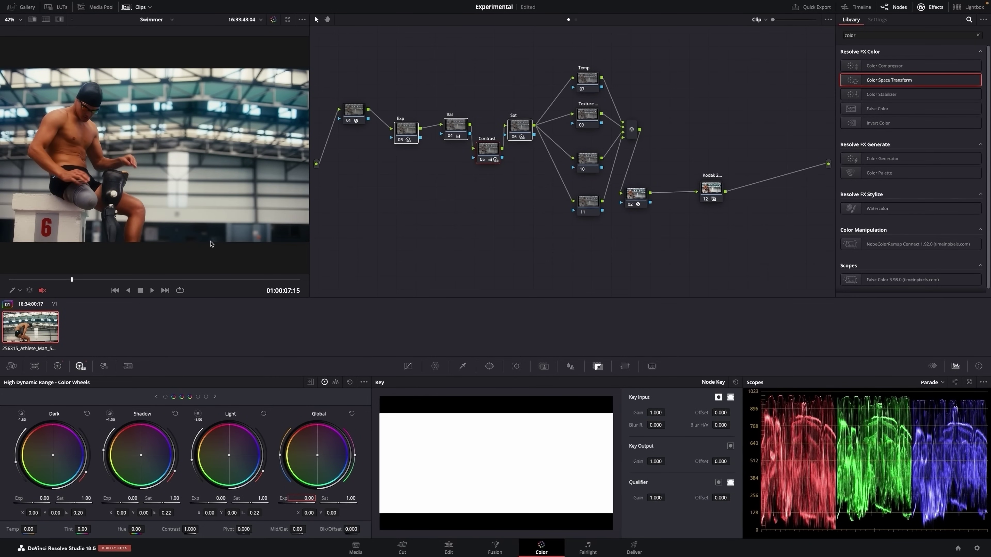
drag(73, 279, 177, 273)
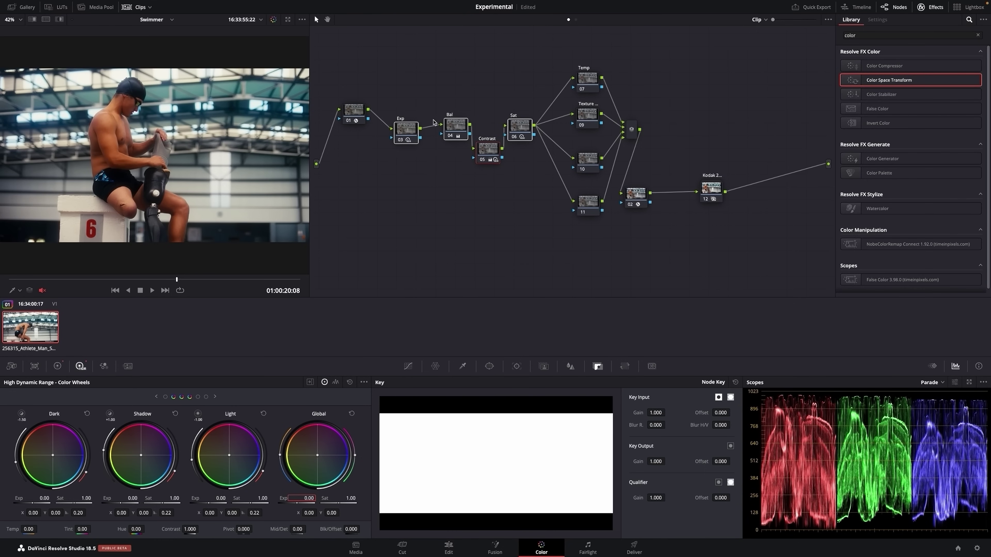
- Review the Color Space Transform settings of nodes 01 and 02, shifting node 02 slightly towards the parallel nodes
click(598, 93)
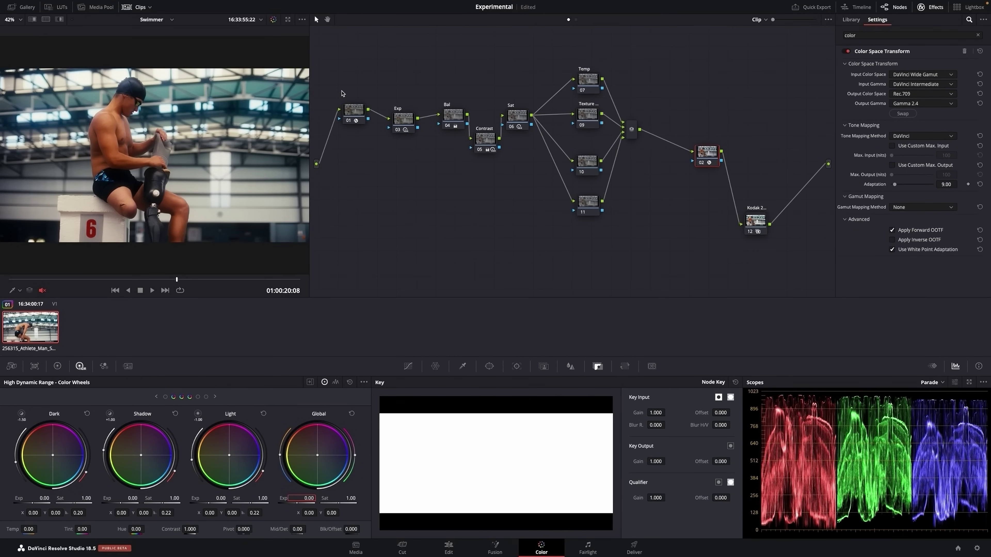
click(354, 111)
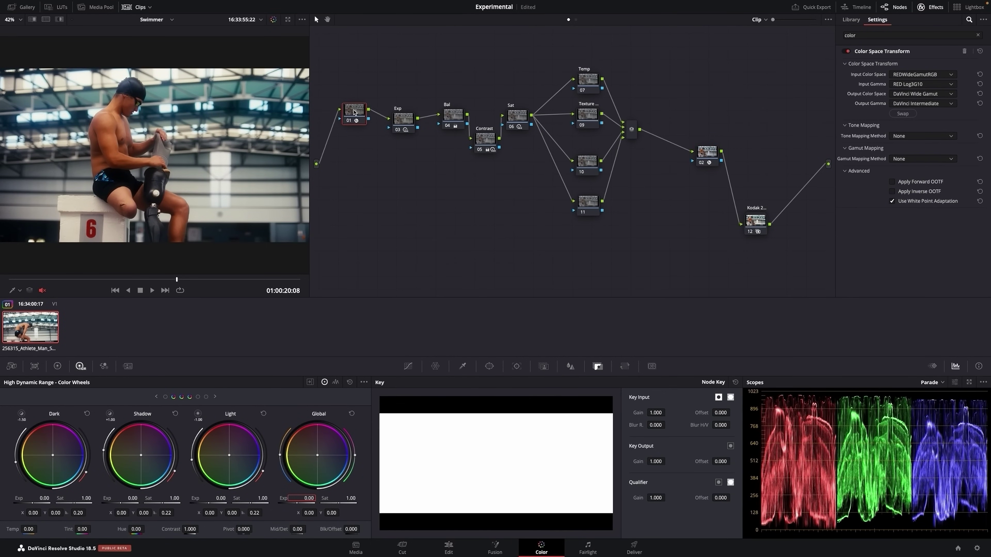
drag(712, 152, 706, 149)
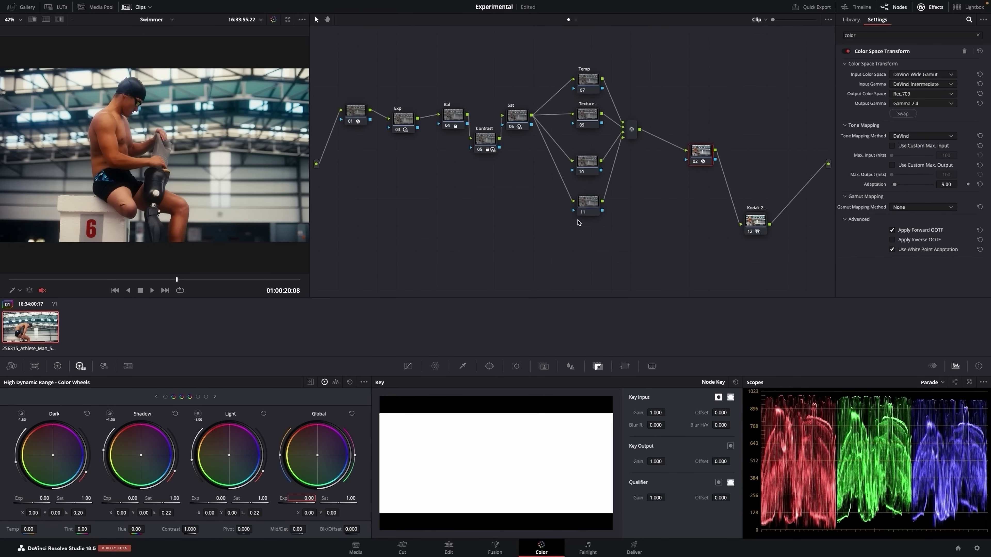
click(359, 120)
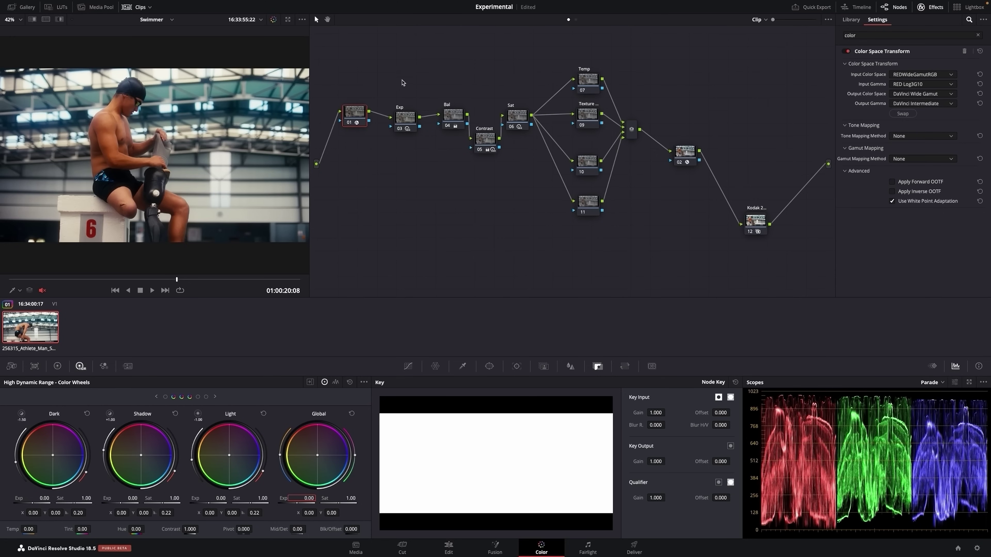
- Reset the node grades of the Exp, Bal, Contrast and Sat nodes
click(406, 121)
right_click(404, 118)
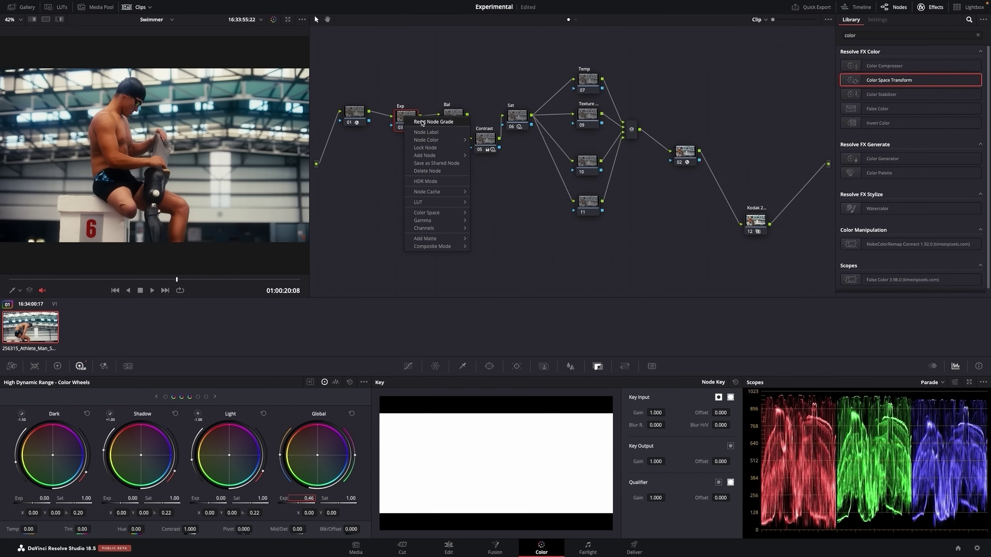
click(437, 146)
right_click(454, 116)
click(490, 143)
right_click(489, 141)
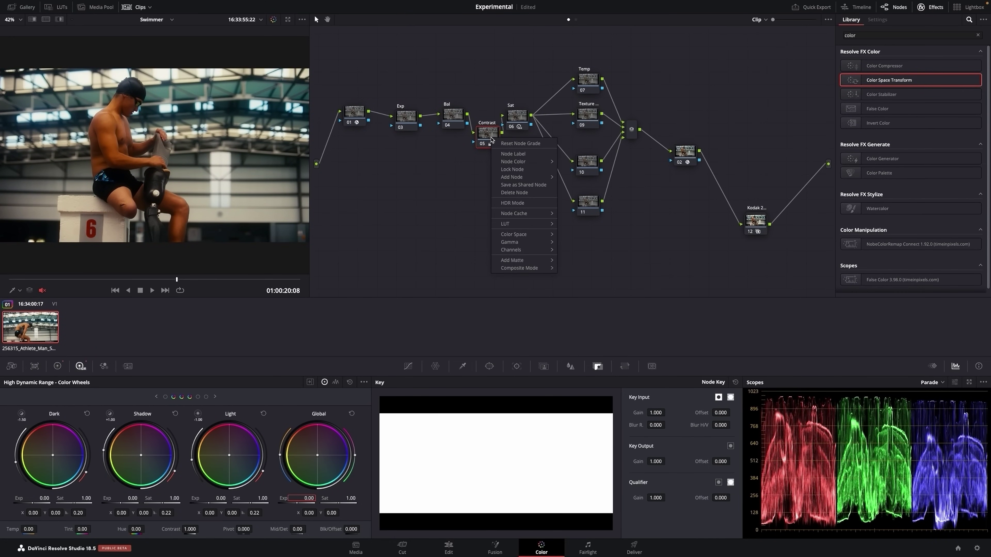
click(510, 144)
right_click(517, 117)
click(536, 124)
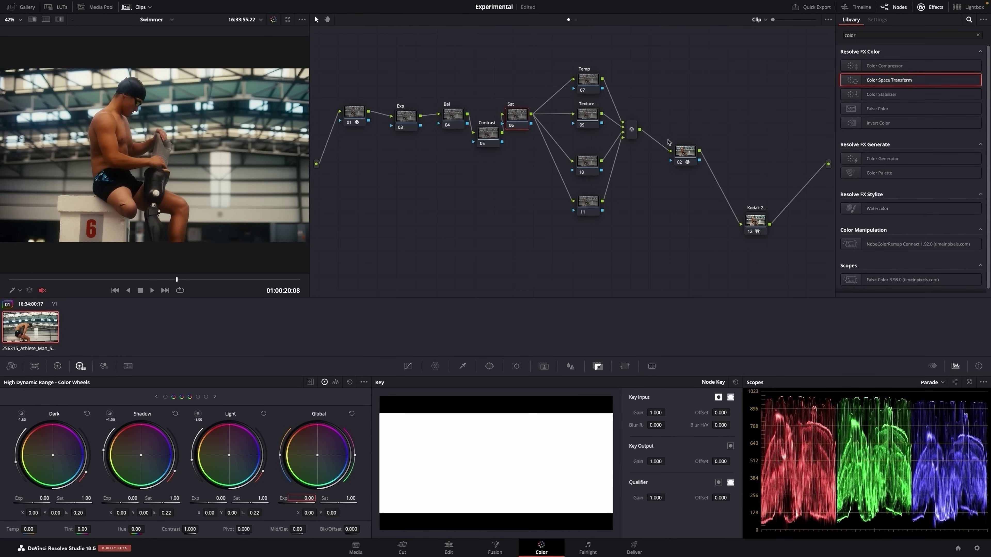
- Reset and remove the Kodak 2383 compound node after node 02
click(754, 222)
right_click(754, 222)
click(782, 232)
drag(754, 221, 751, 220)
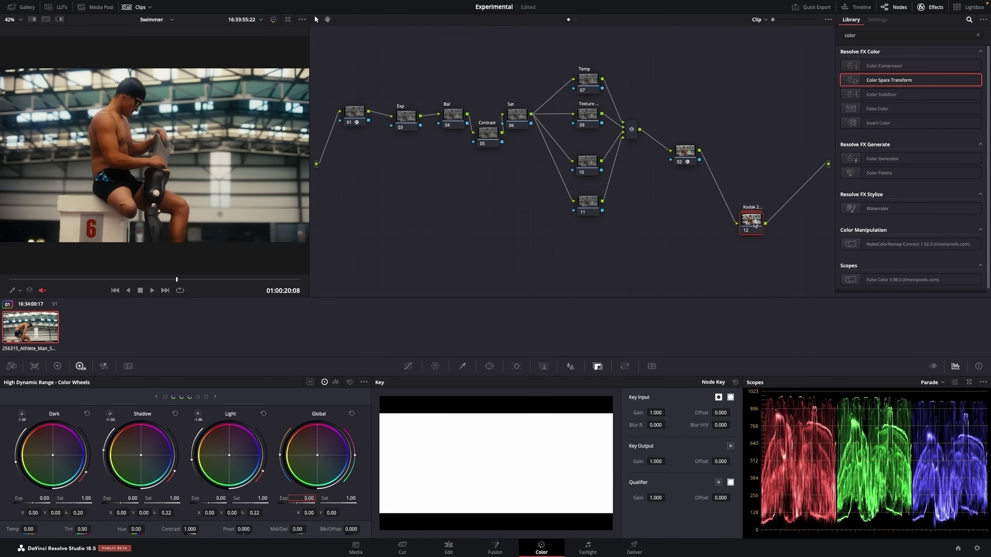
right_click(753, 221)
click(779, 229)
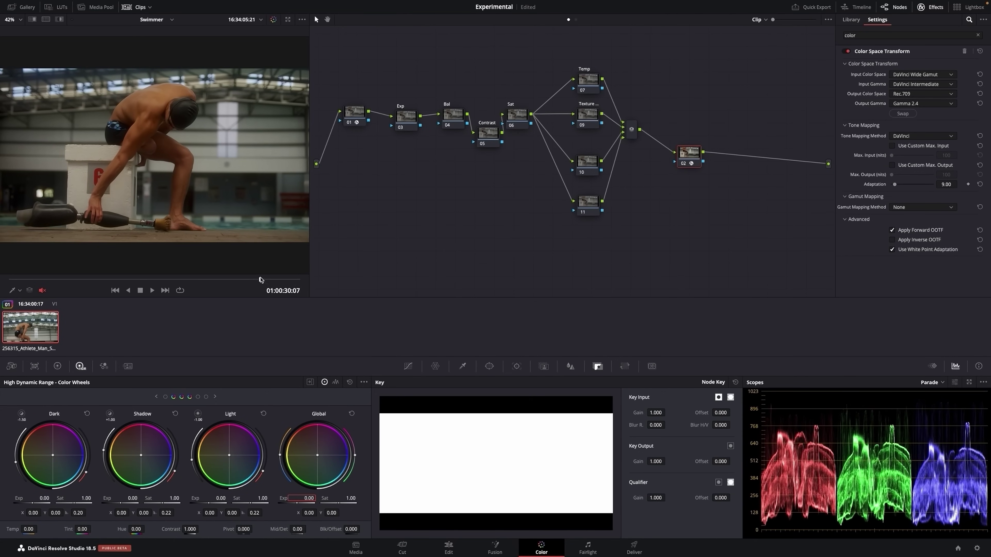
- Scrub through the clip to 01:00:14:00 and add a serial node after node 02
drag(130, 280, 261, 291)
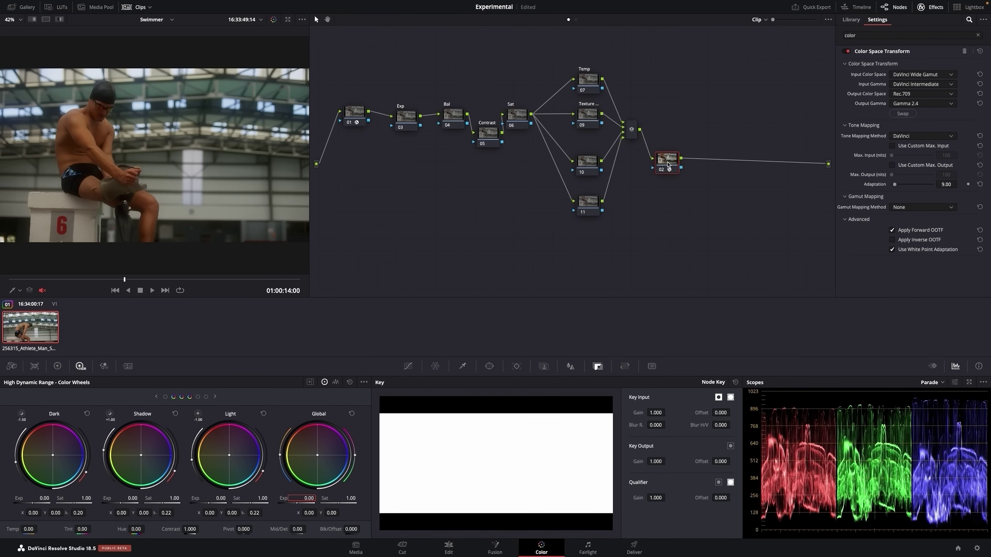
right_click(668, 164)
mouse_move(717, 200)
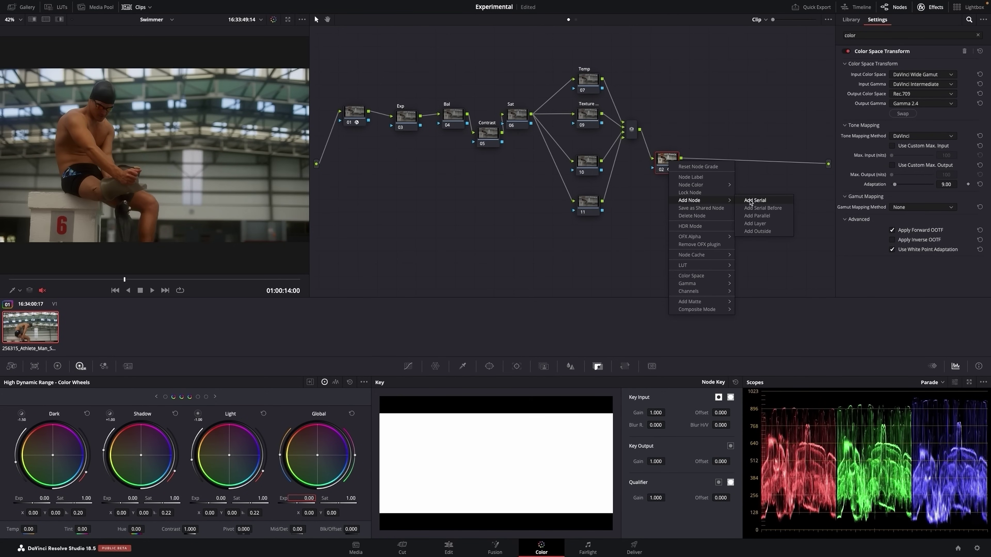
click(753, 201)
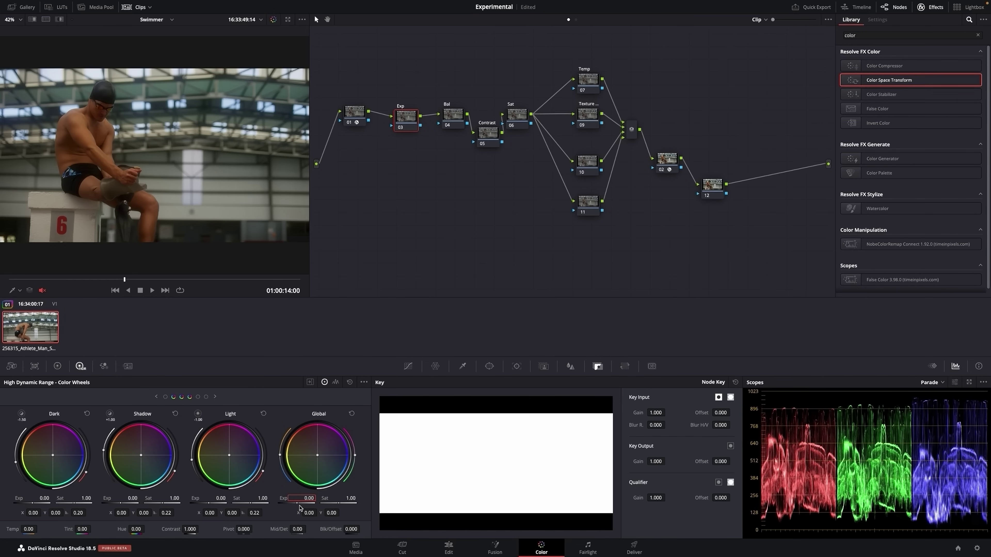
- Raise the Exp node's HDR global exposure and move the playhead to 01:00:16:10
drag(307, 498, 424, 498)
drag(125, 280, 133, 286)
- Place node 12 lower in the tree and label it Look
drag(712, 185, 704, 203)
right_click(702, 205)
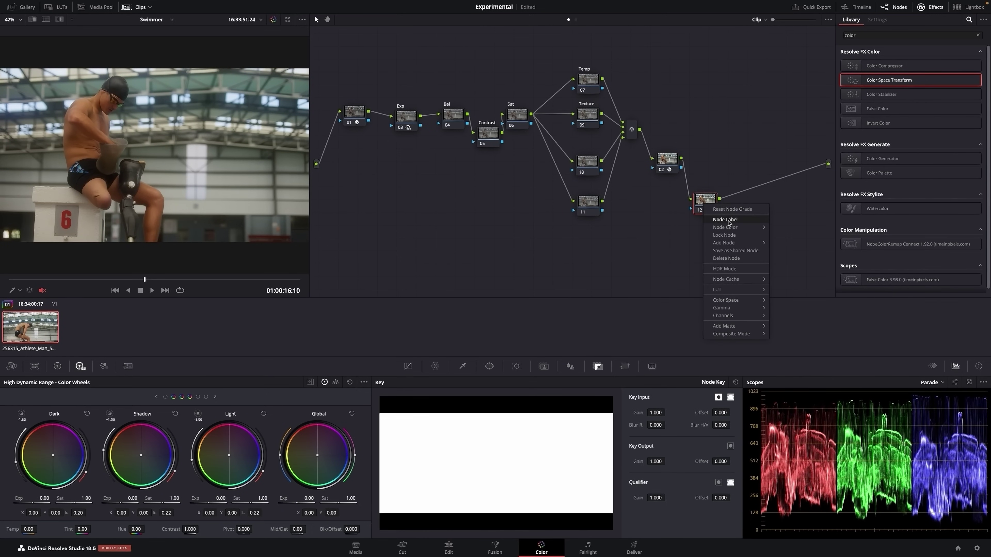
click(730, 220)
text(Look)
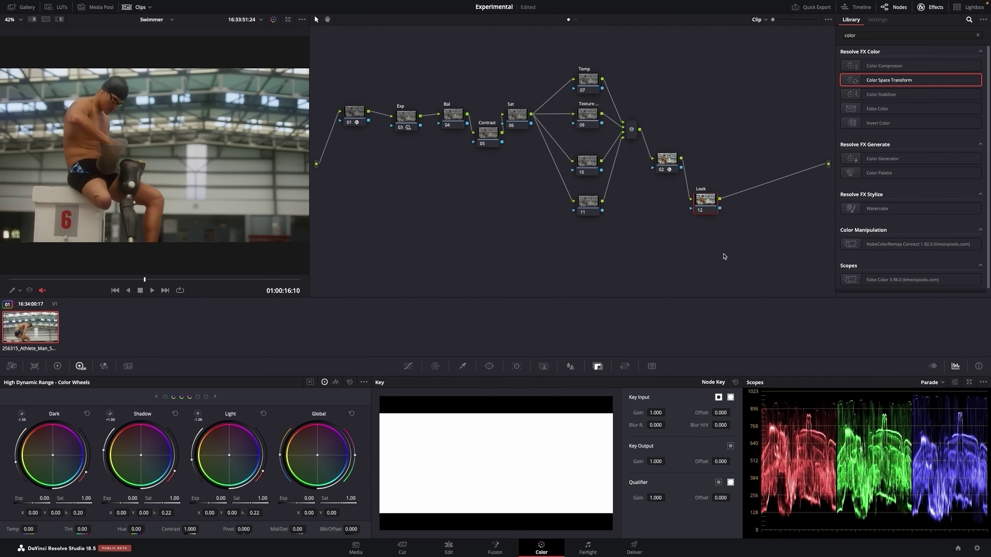
key(Return)
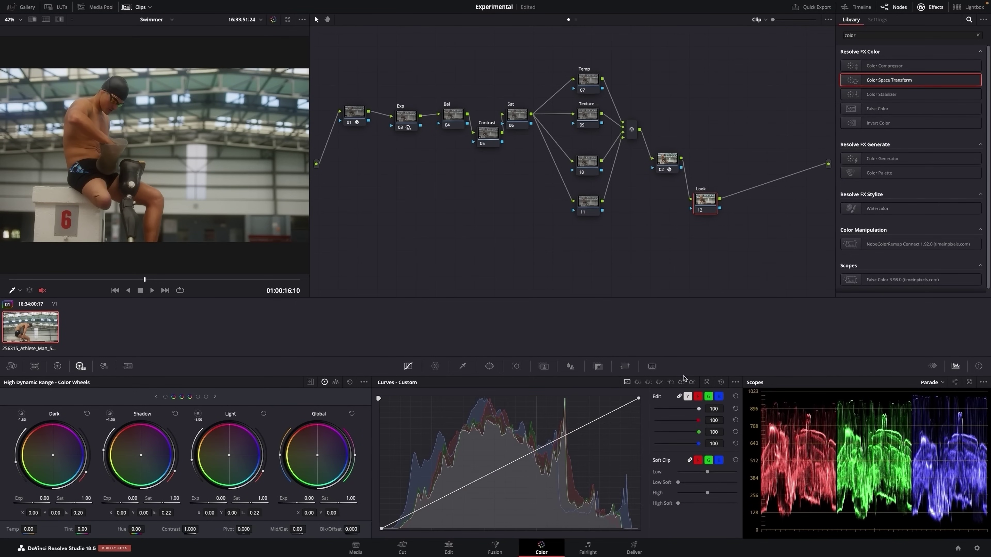
- Add default anchors to the Look node's red custom curve and slightly lower its shadow and highlight anchors
click(698, 396)
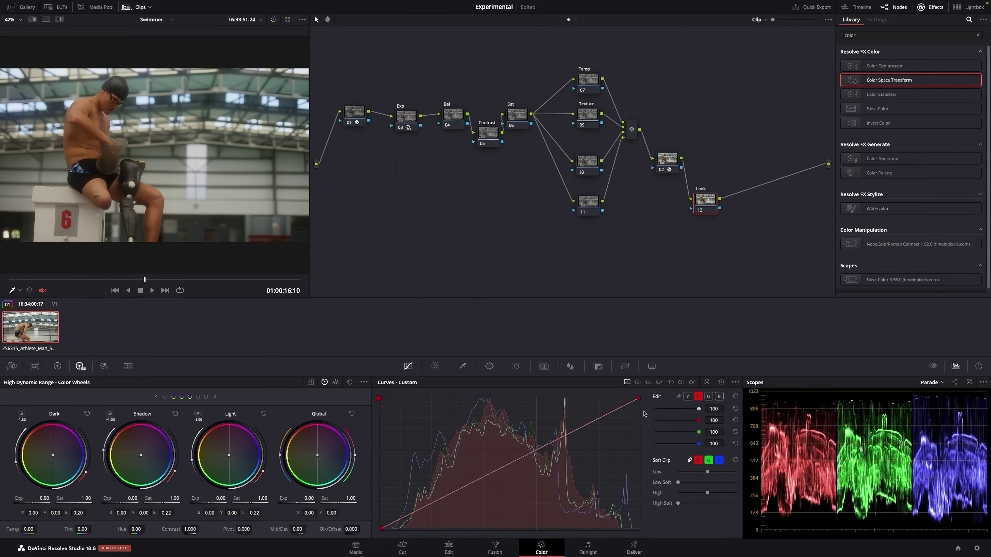
click(735, 382)
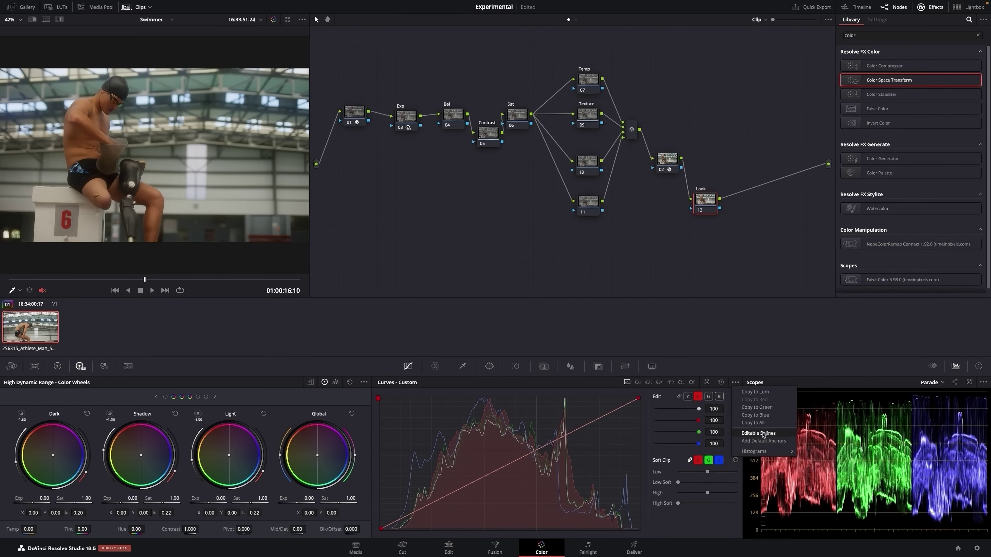
click(758, 446)
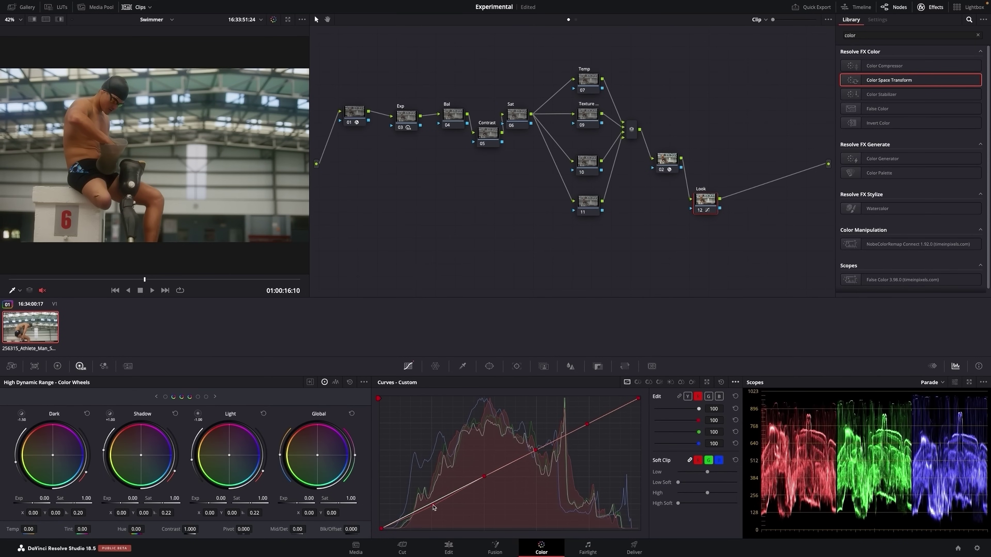
drag(436, 504, 438, 508)
drag(586, 424, 591, 425)
- Add default anchors to the Look node's green custom curve and slightly lower its shadow anchor
click(708, 397)
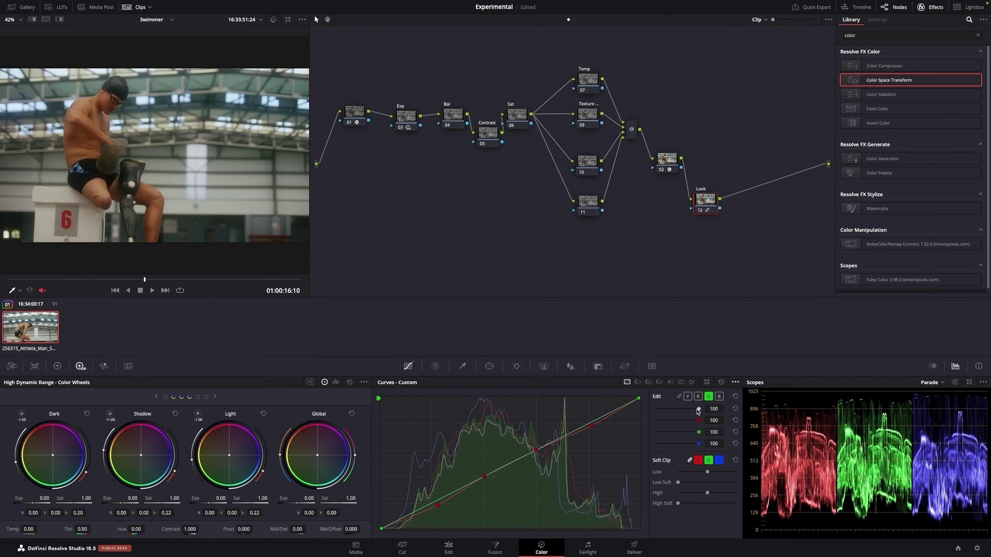
click(735, 382)
click(763, 440)
drag(435, 500, 436, 506)
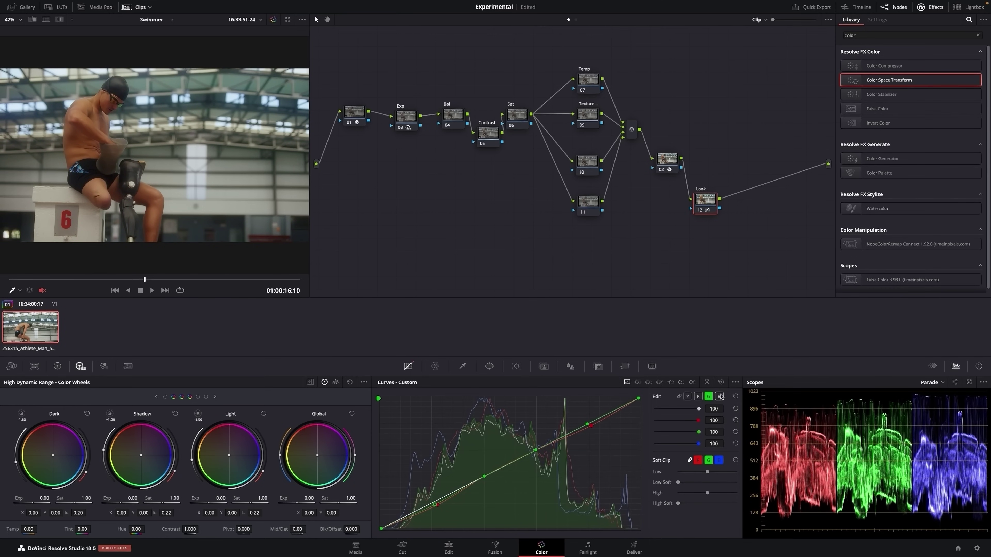
- Add default anchors to the Look node's blue custom curve, adjust its shadow anchor, and raise the green curve's highlight anchor
click(718, 397)
click(735, 383)
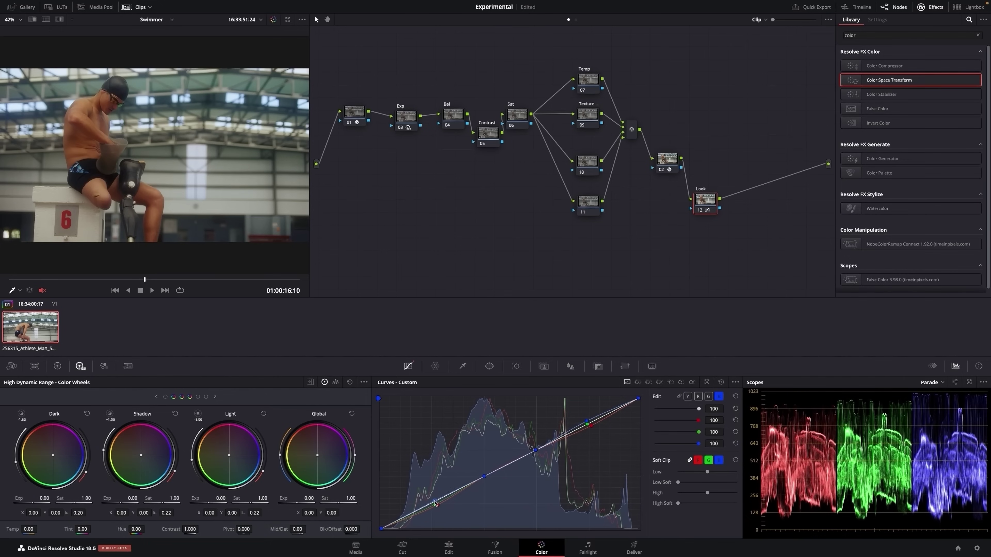
drag(435, 498, 436, 505)
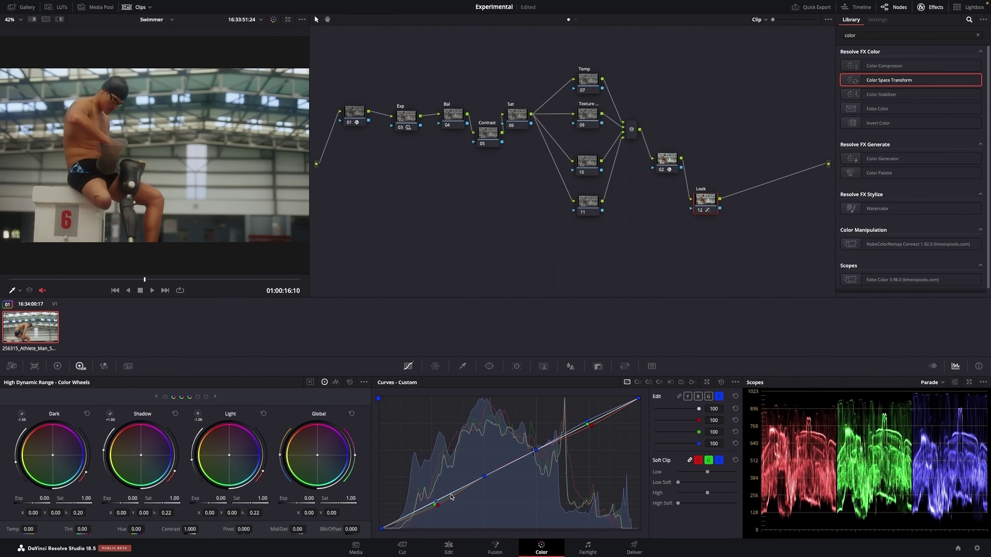
drag(705, 203, 698, 201)
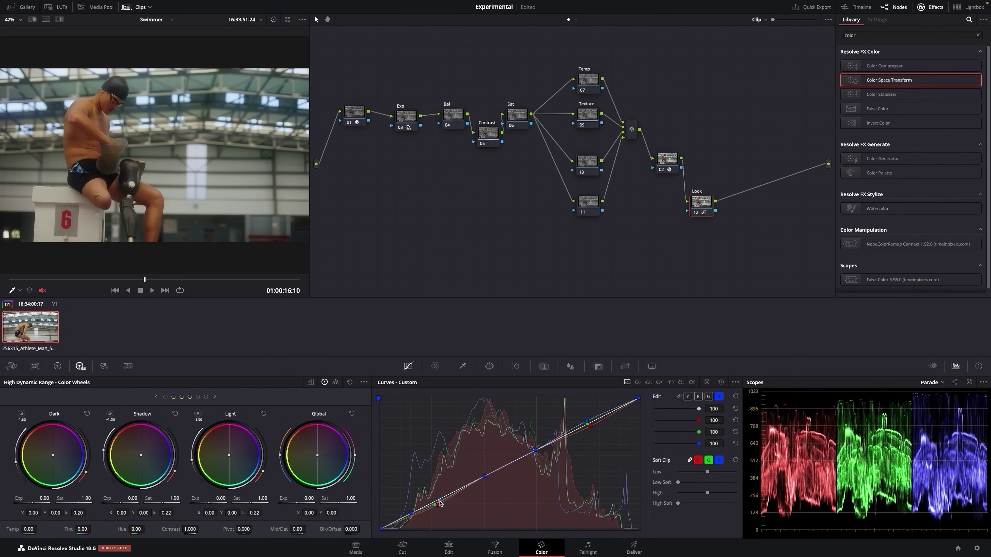
drag(587, 424, 588, 417)
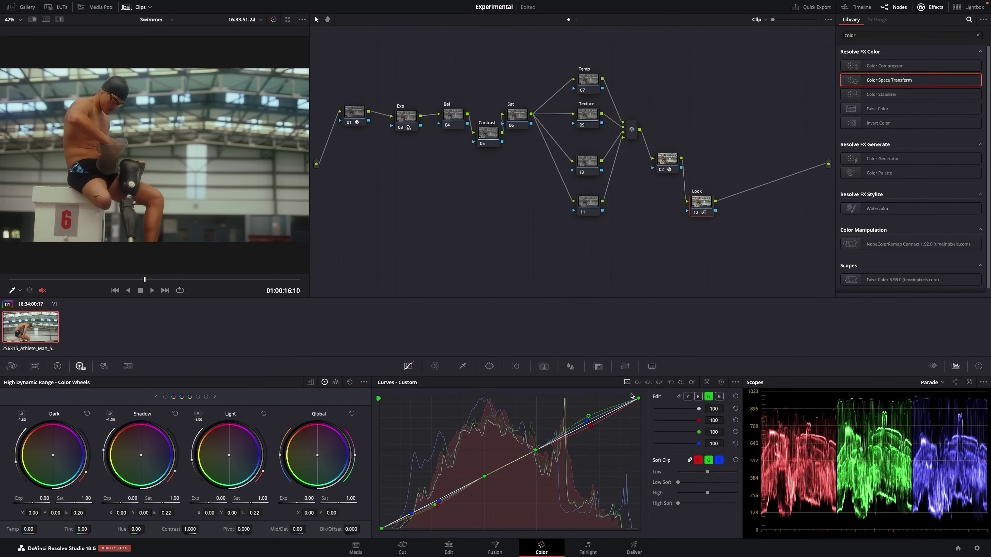
- Toggle the Look node off and on to compare the look, and scrub the clip to 01:00:22:17
drag(701, 206, 704, 208)
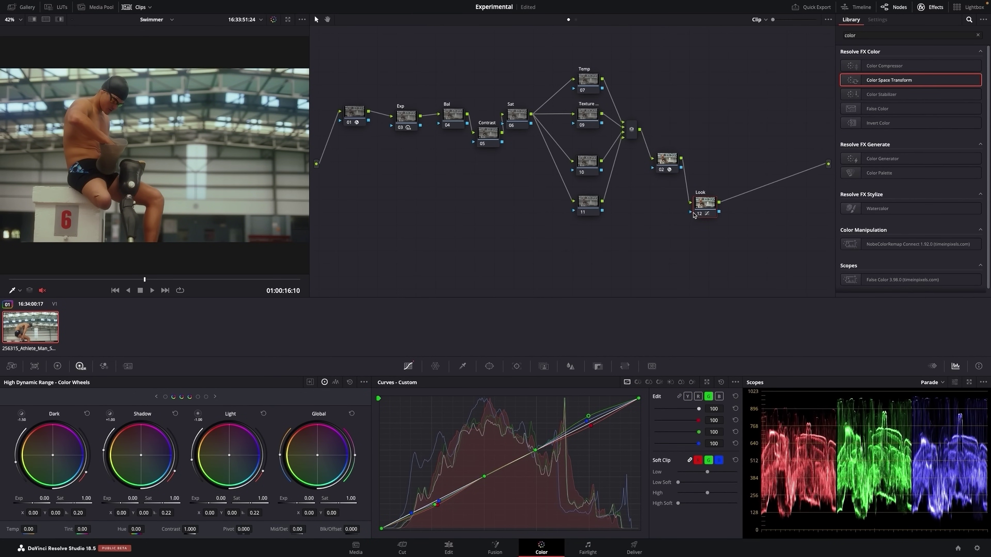
click(694, 215)
click(691, 216)
click(692, 212)
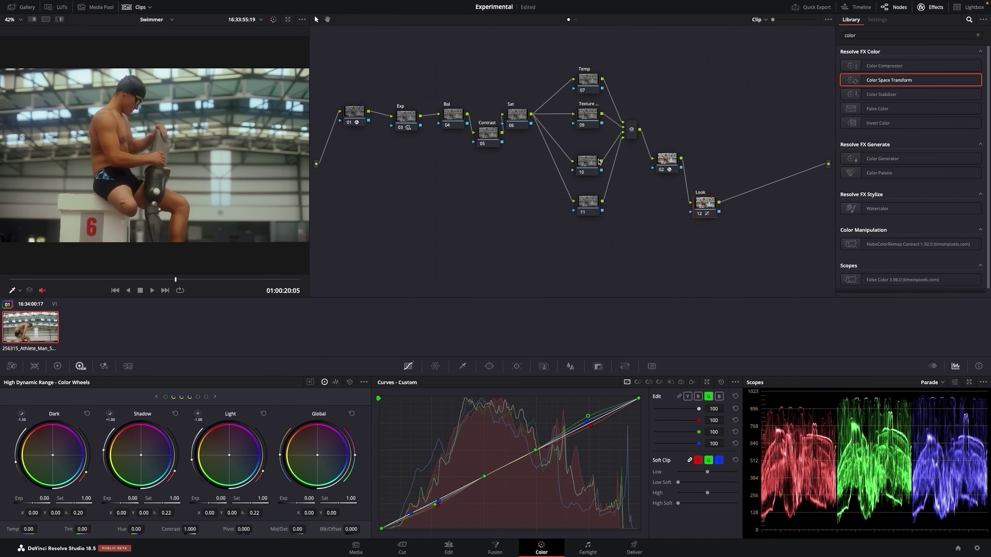
click(104, 280)
drag(102, 280, 196, 278)
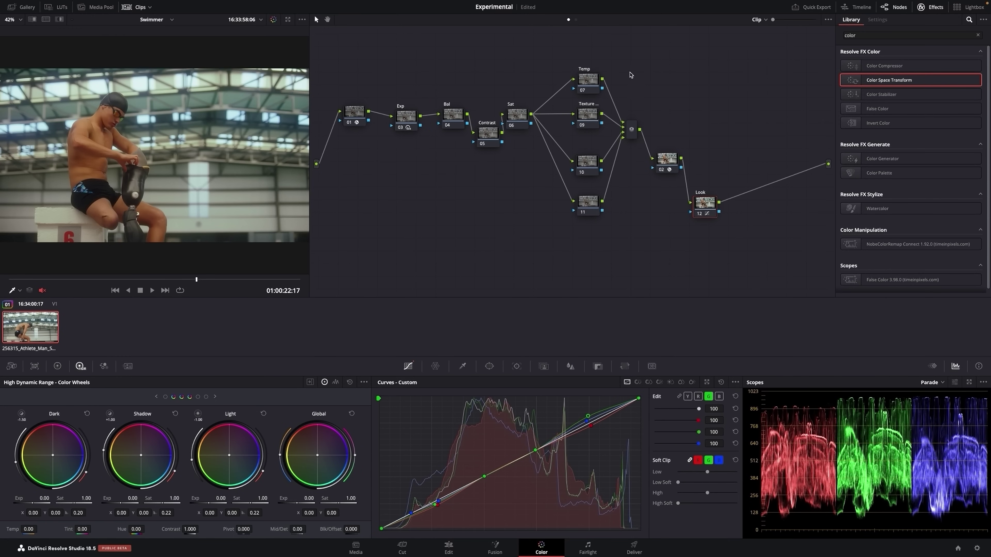
- Shift the Look node slightly lower in the tree and set the Exp node's HDR global exposure to 0.62
drag(717, 208, 727, 203)
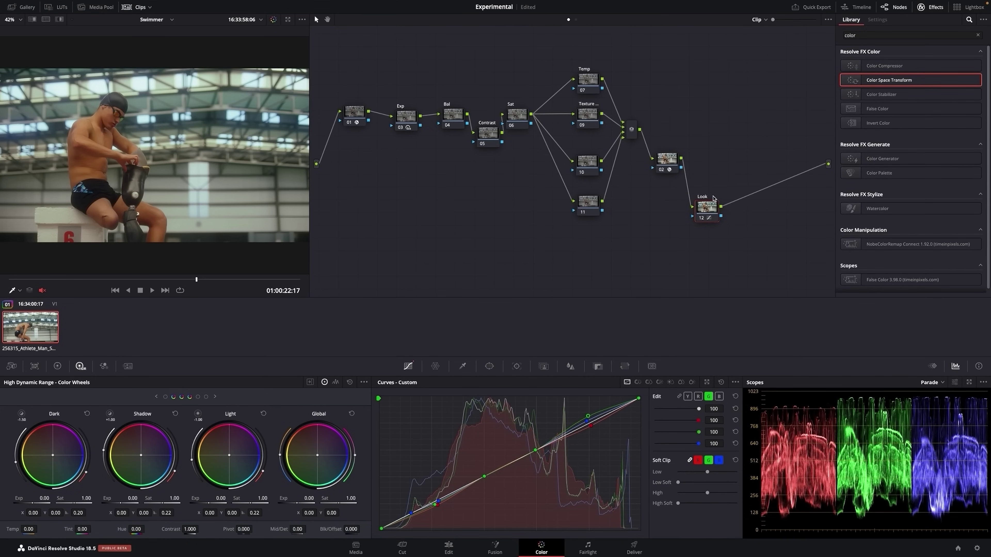
click(406, 116)
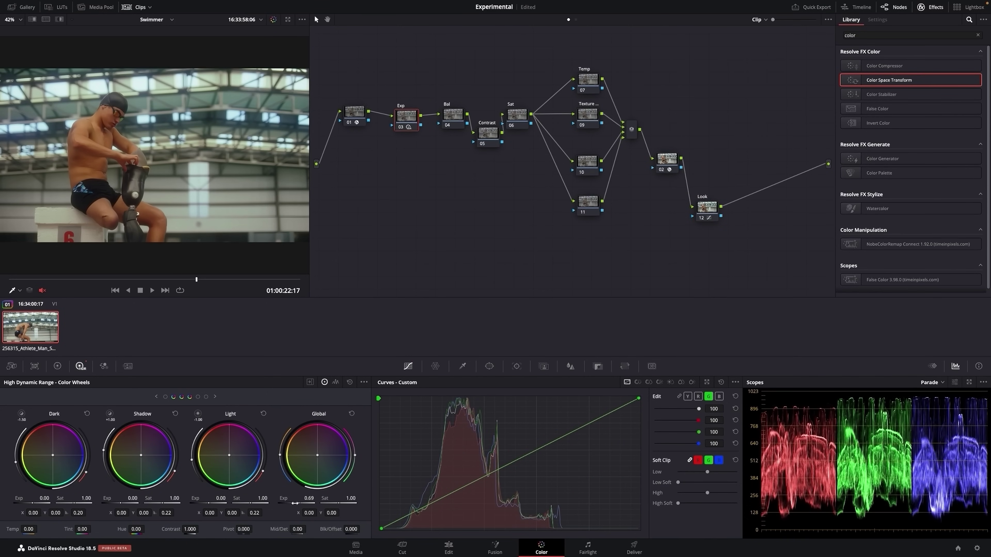
drag(299, 502, 288, 498)
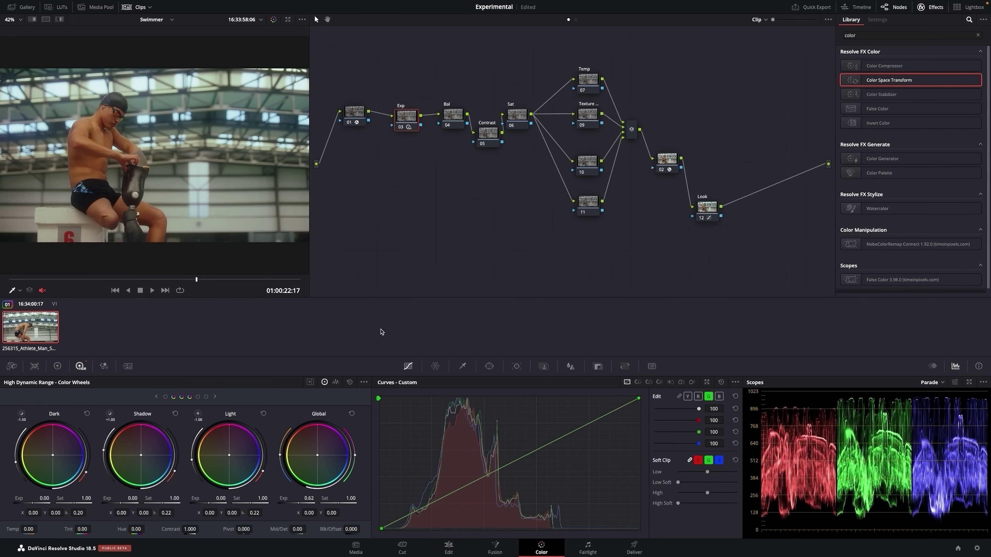
- Show the vectorscope and set the Bal node's primary offset to red 24.68, green 25.32 and blue 25.32
click(452, 114)
click(931, 382)
click(936, 418)
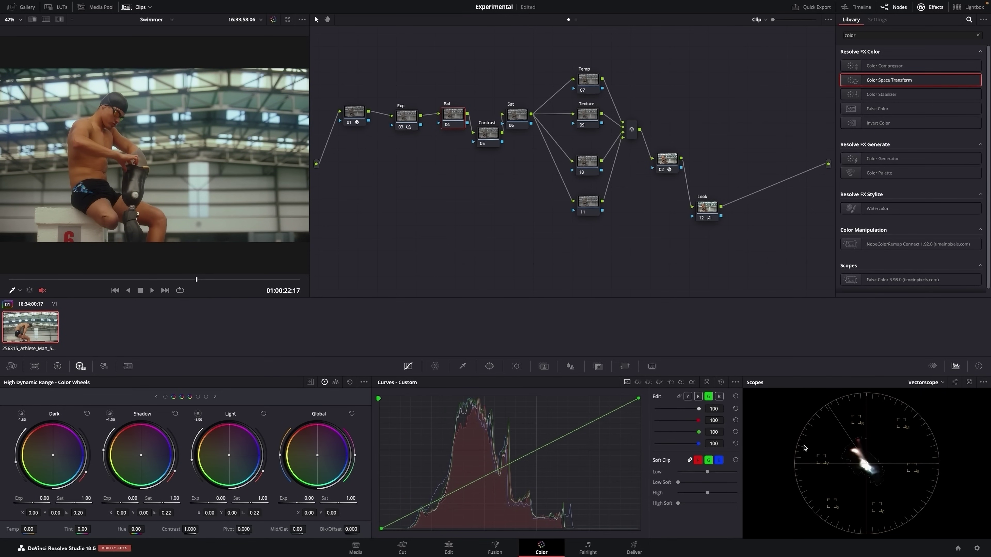
click(57, 366)
drag(308, 455, 325, 441)
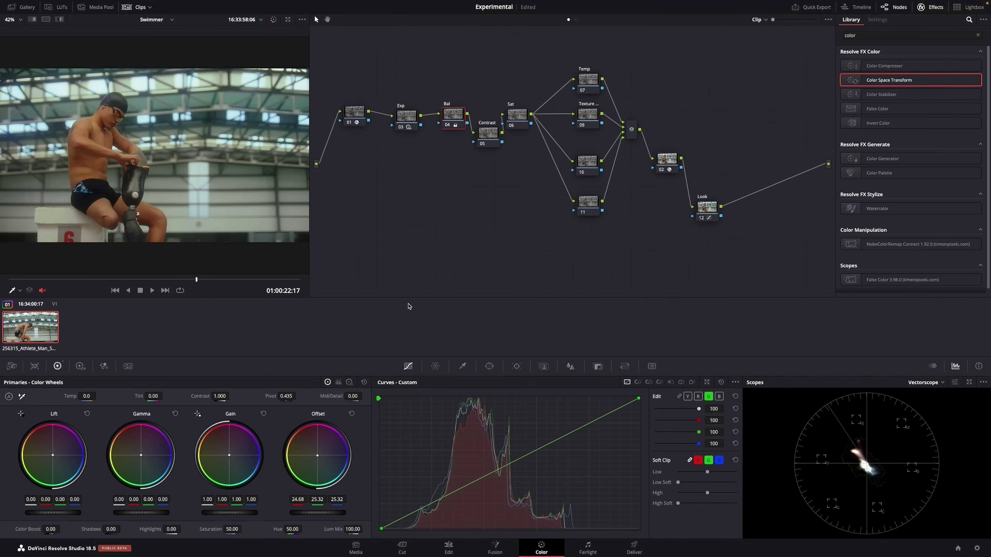
- Place the Sat node further along the tree, clear of Contrast, and move the playhead to 01:00:13:23
click(488, 133)
drag(510, 123, 529, 132)
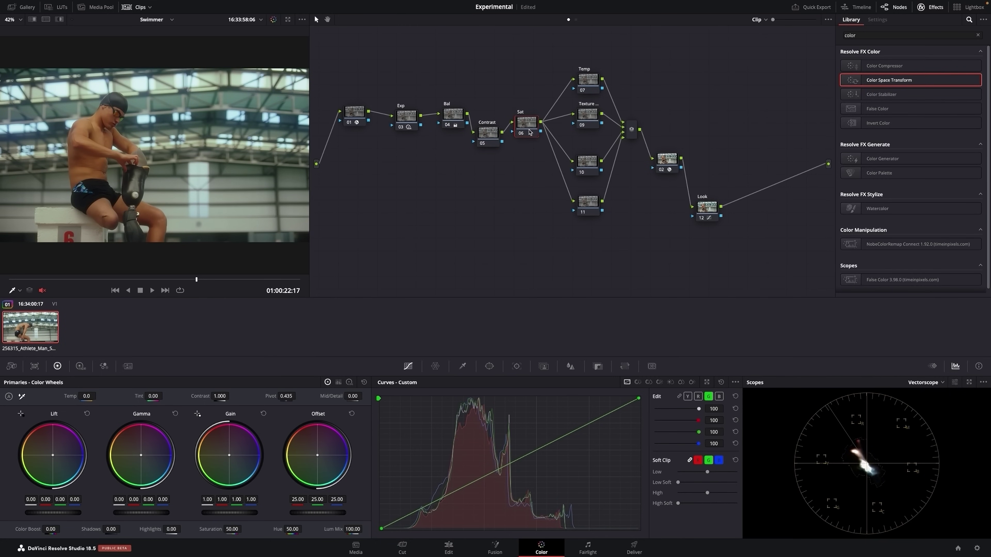
drag(197, 279, 124, 279)
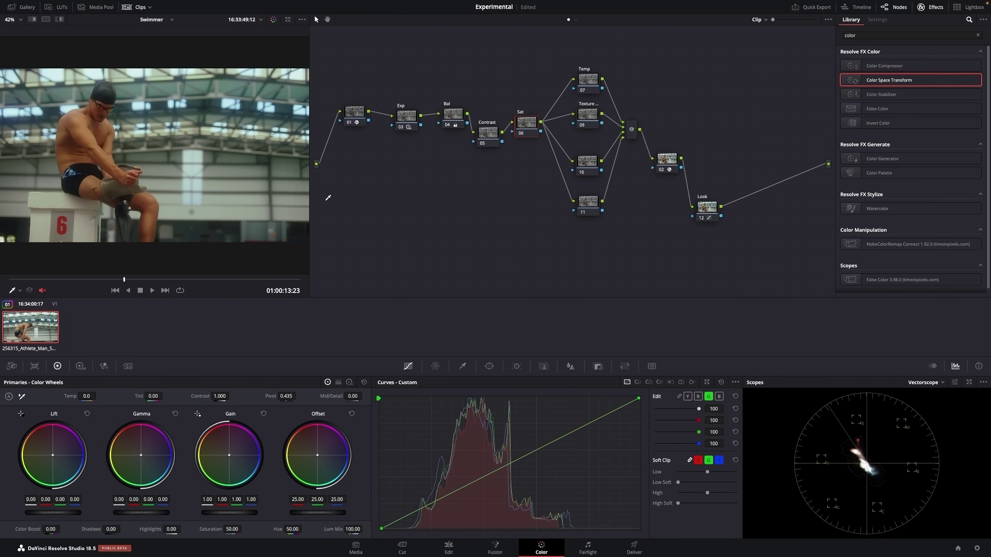
- Refine the Bal node's offset to red 24.48, green 25.60 and blue 25.44, and scrub to 01:00:09:06
click(464, 120)
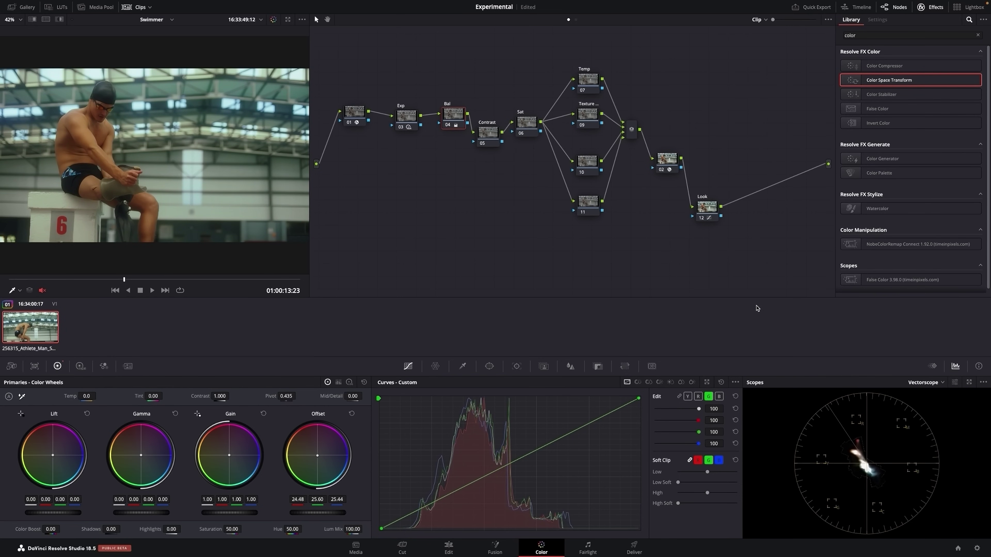
drag(124, 279, 92, 280)
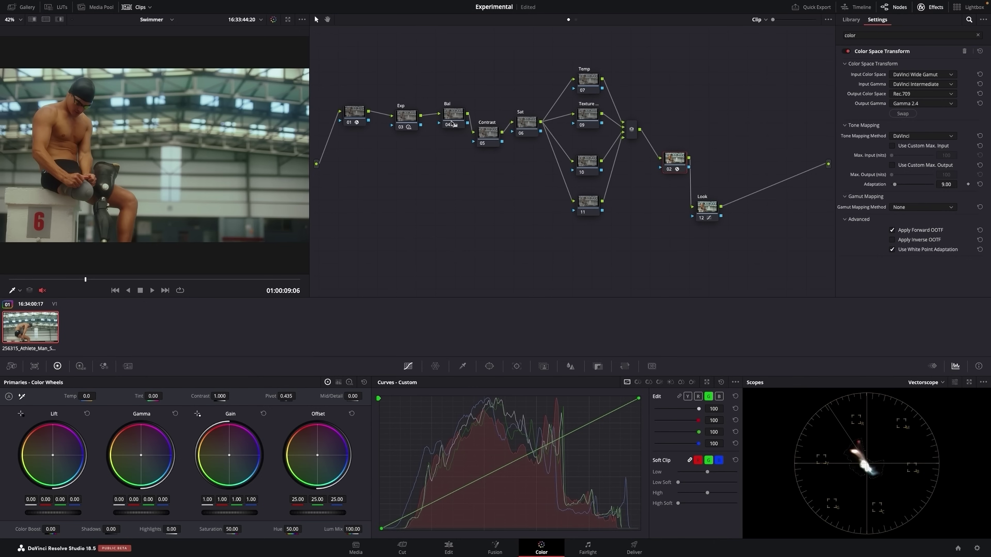
- Spread out the node tree by moving node 02 and Look towards the output and node 01 towards the input
drag(680, 164, 686, 162)
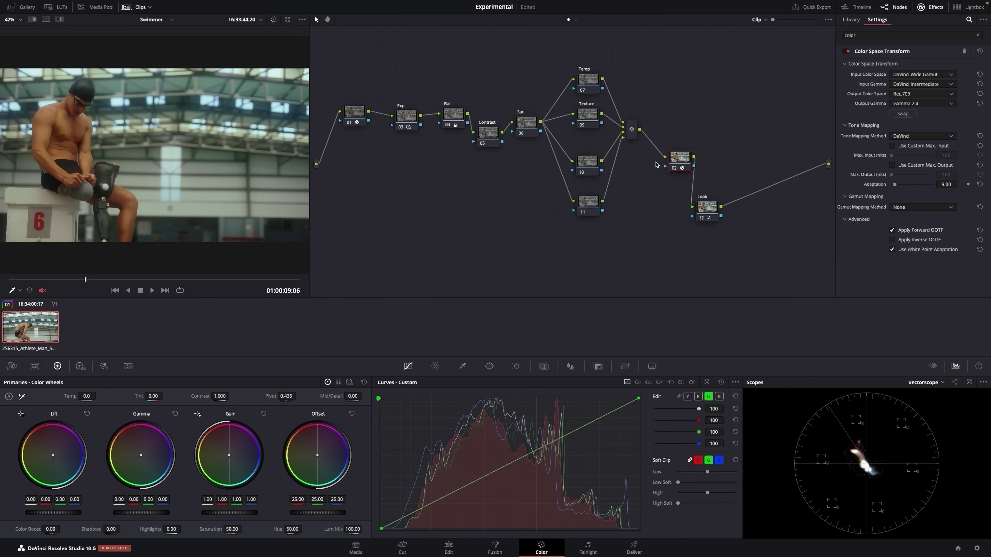
drag(707, 212, 723, 211)
click(681, 158)
click(721, 208)
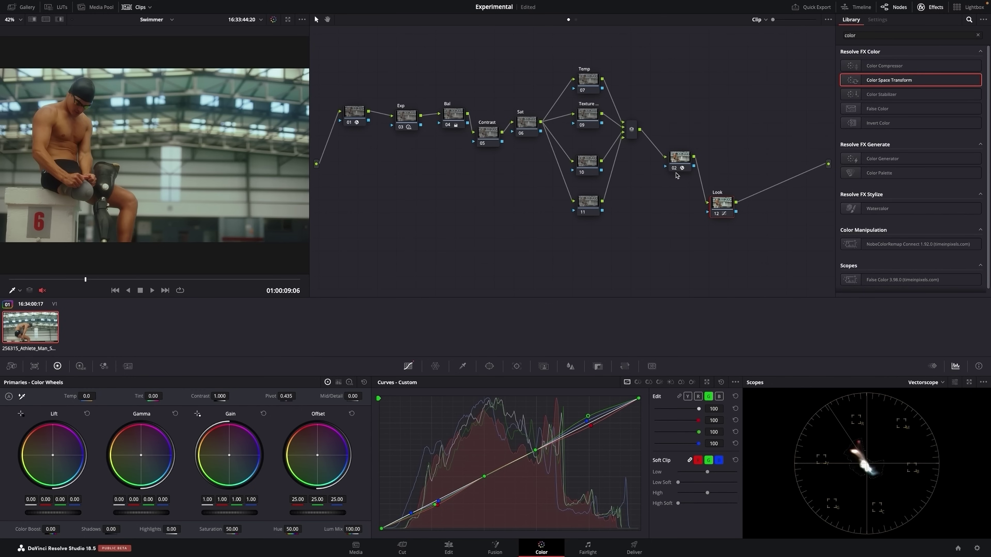
drag(350, 118, 344, 123)
drag(681, 160, 692, 161)
drag(717, 207, 726, 205)
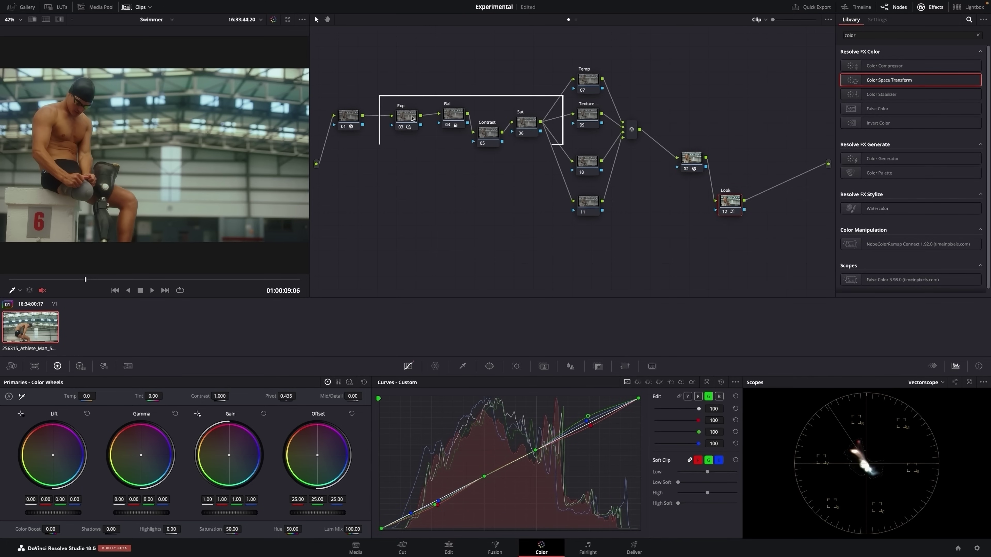
- Go through the primary adjustment nodes Exp, Bal, Contrast and Sat one after another
drag(406, 117, 407, 117)
click(458, 117)
drag(487, 134, 488, 132)
click(525, 125)
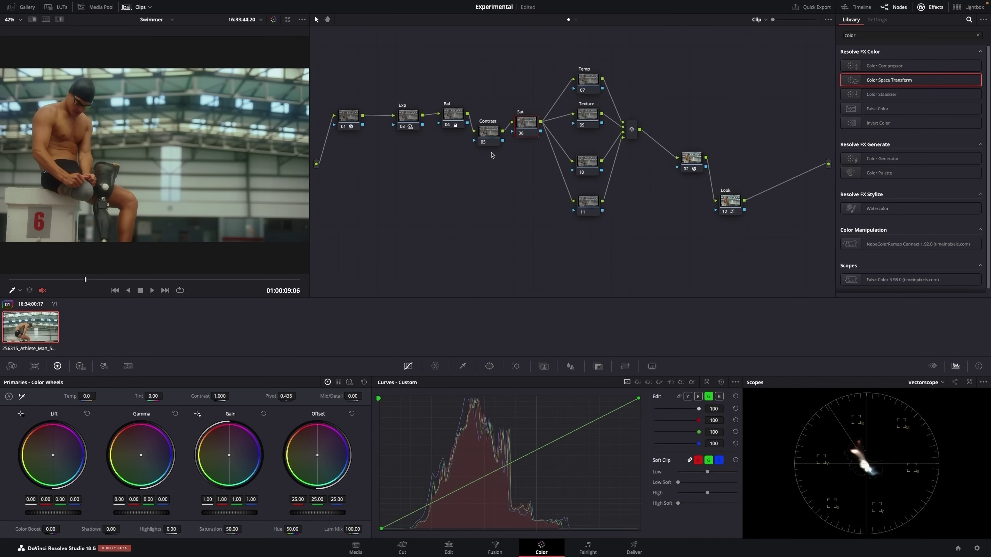